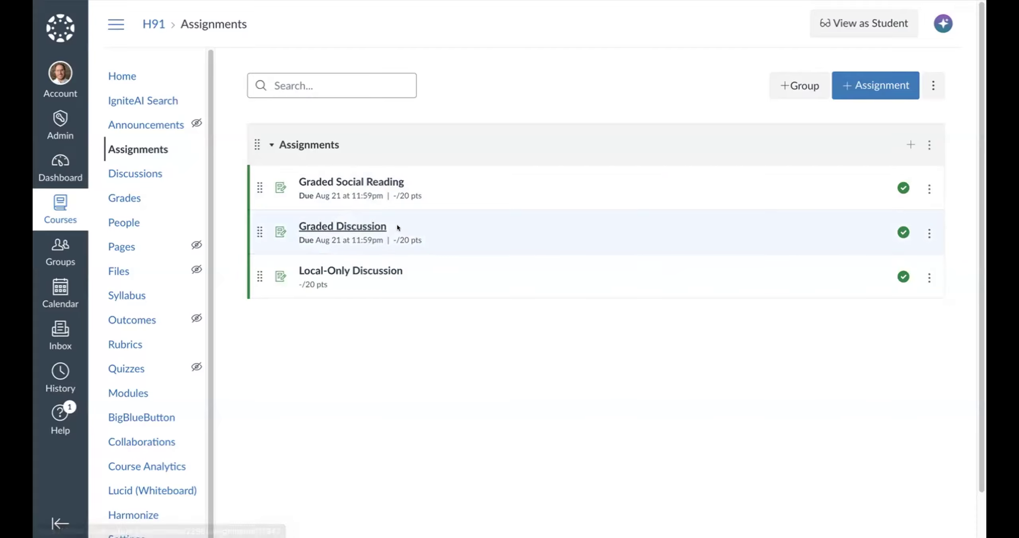
# - Open the Graded Discussion assignment and examine the activity heading in its instructions
pyautogui.click(370, 228)
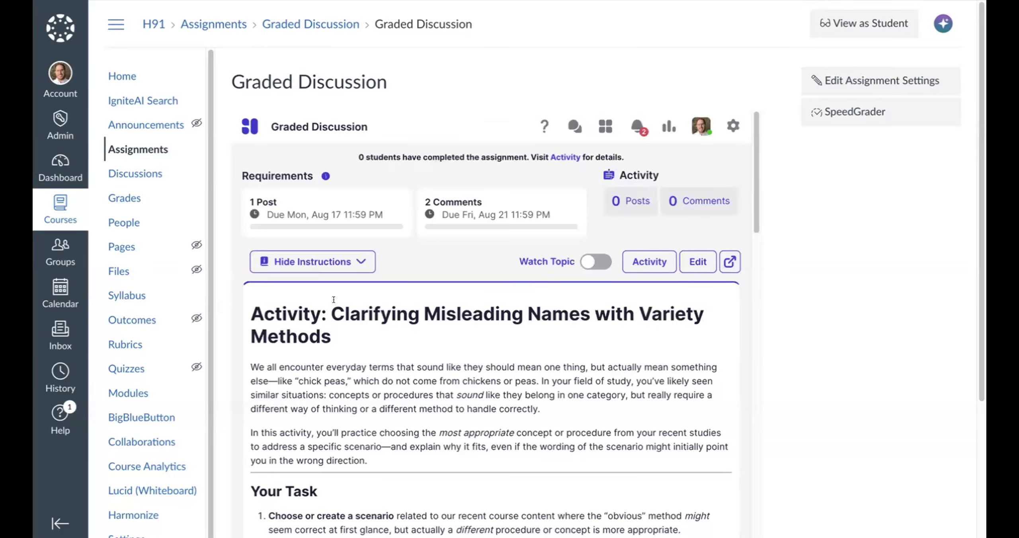
pyautogui.moveTo(406, 304); pyautogui.dragTo(661, 325)
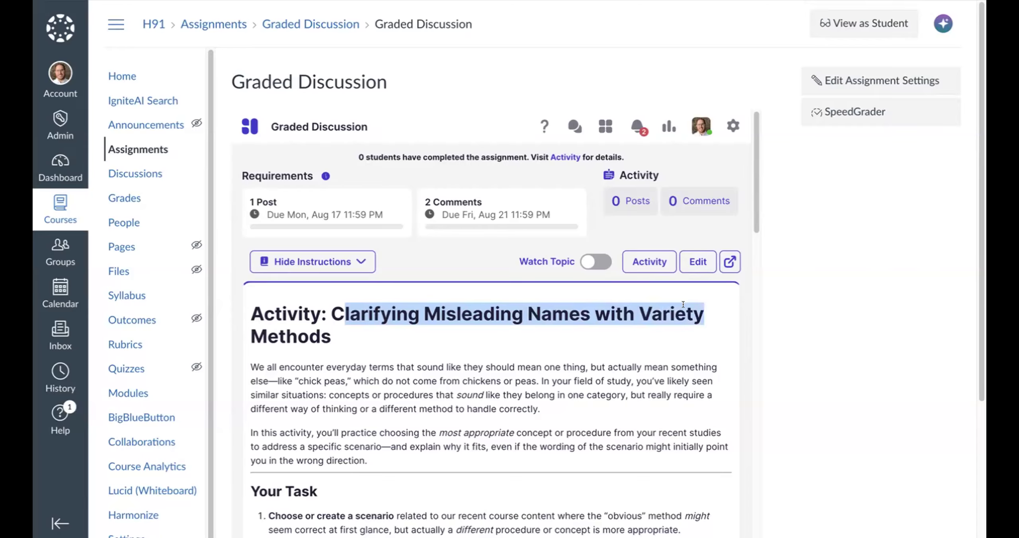
pyautogui.click(695, 337)
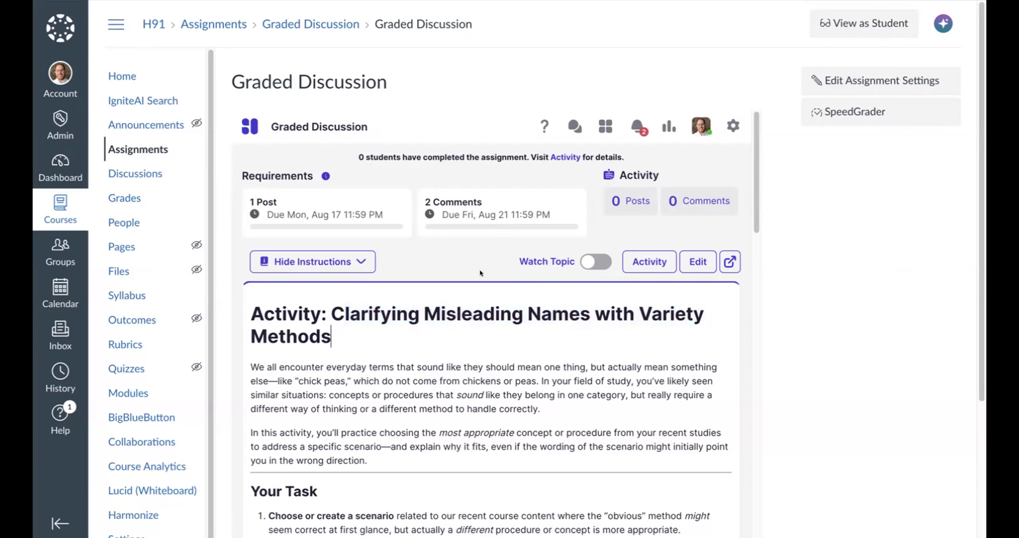
# - Edit the discussion instructions so the activity heading reads "Clarifying Misleading Names with Various Methods"
pyautogui.click(697, 261)
pyautogui.scroll(-4, 375, 266)
pyautogui.click(716, 278)
pyautogui.press('BackSpace')
pyautogui.press('BackSpace')
pyautogui.press('BackSpace')
pyautogui.write('ous')
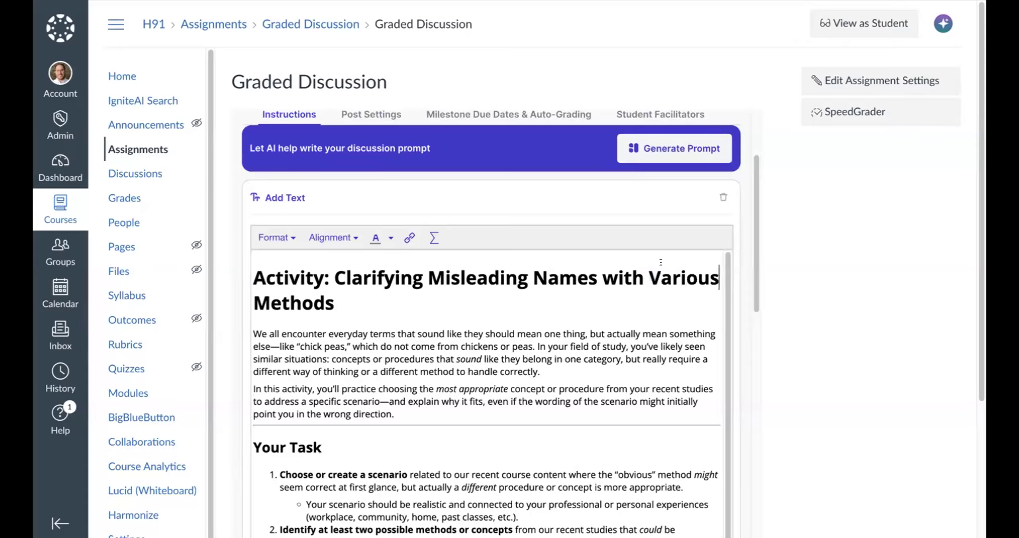
# - Set a minimum word count of 25 in the discussion's milestone and auto-grading settings
pyautogui.click(515, 113)
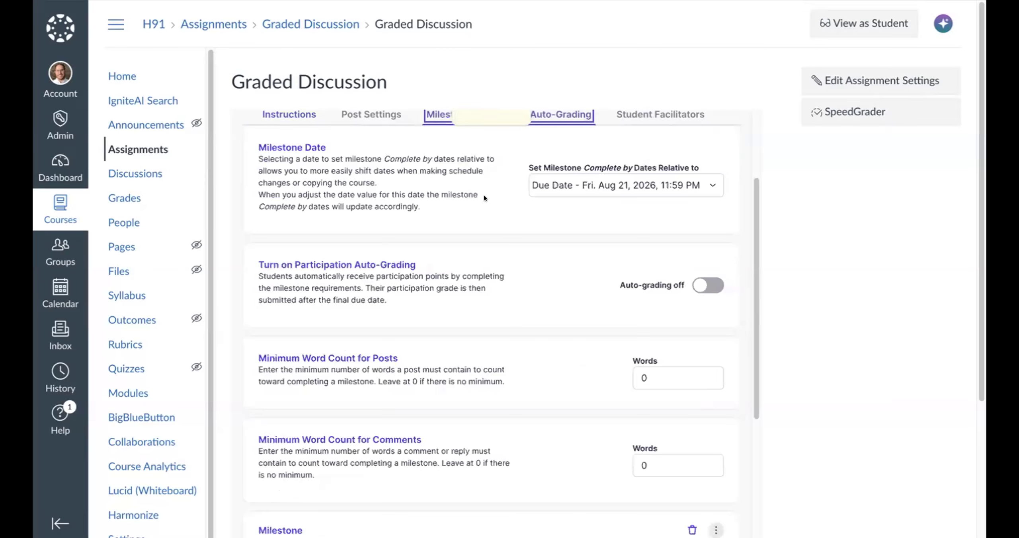
pyautogui.scroll(-4, 649, 247)
pyautogui.click(640, 237)
pyautogui.write('25')
pyautogui.scroll(1, 600, 260)
pyautogui.scroll(-9, 600, 260)
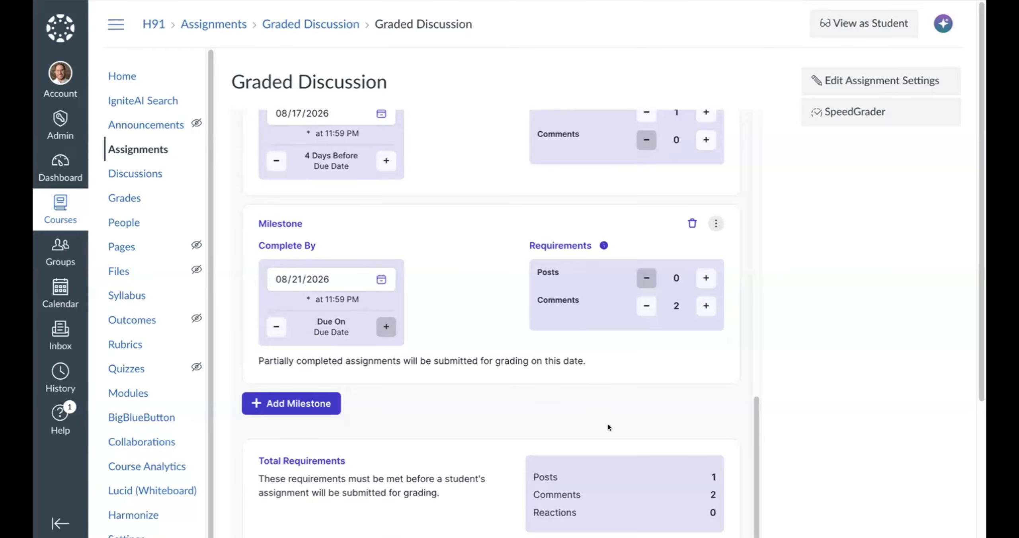
# - Publish the discussion changes with the option to select which copies in other courses receive them
pyautogui.scroll(6, 637, 425)
pyautogui.scroll(-10, 640, 429)
pyautogui.click(650, 419)
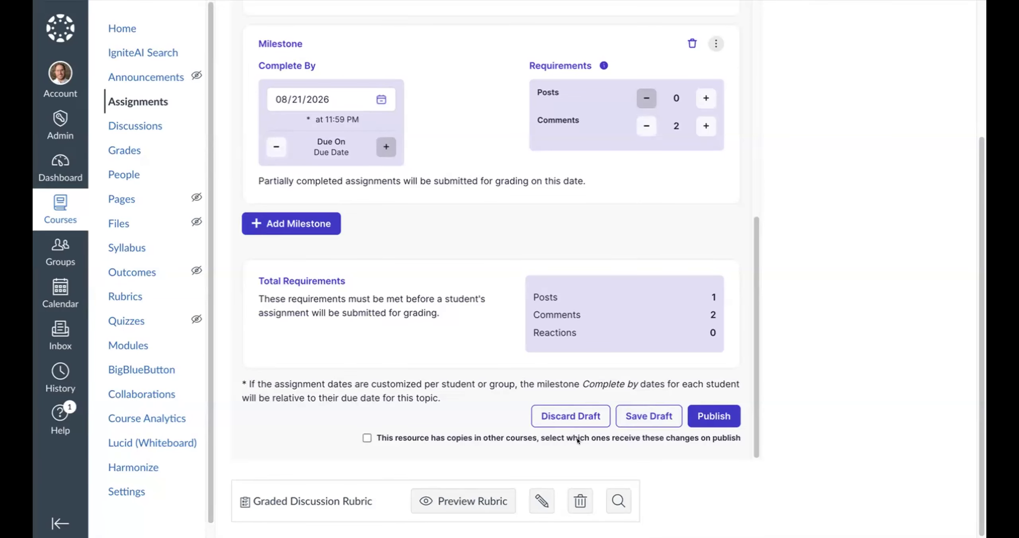
pyautogui.click(688, 437)
pyautogui.click(713, 410)
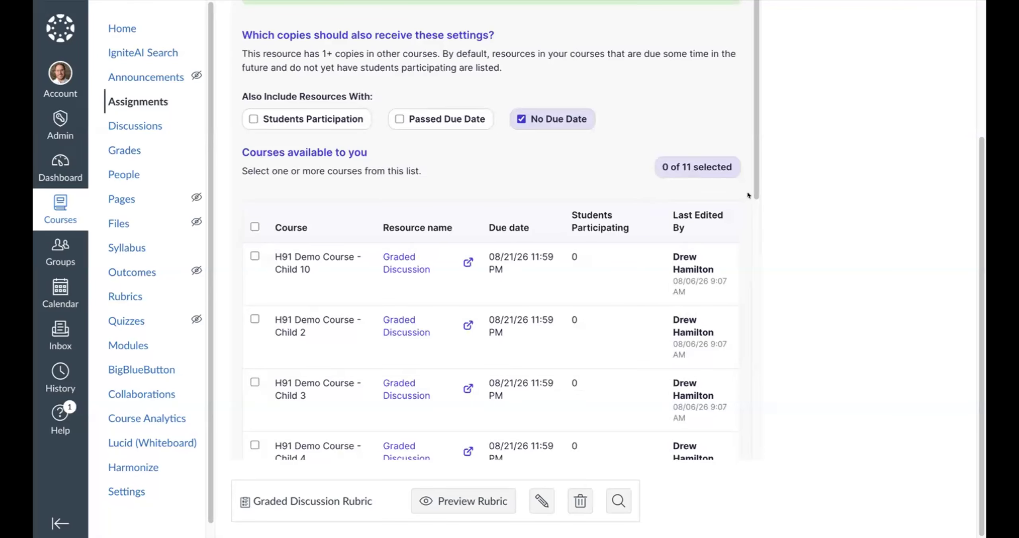
# - Select all matching courses, including those beyond the first page, as copies to receive the new settings
pyautogui.scroll(3, 775, 185)
pyautogui.scroll(1, 771, 189)
pyautogui.scroll(-2, 336, 281)
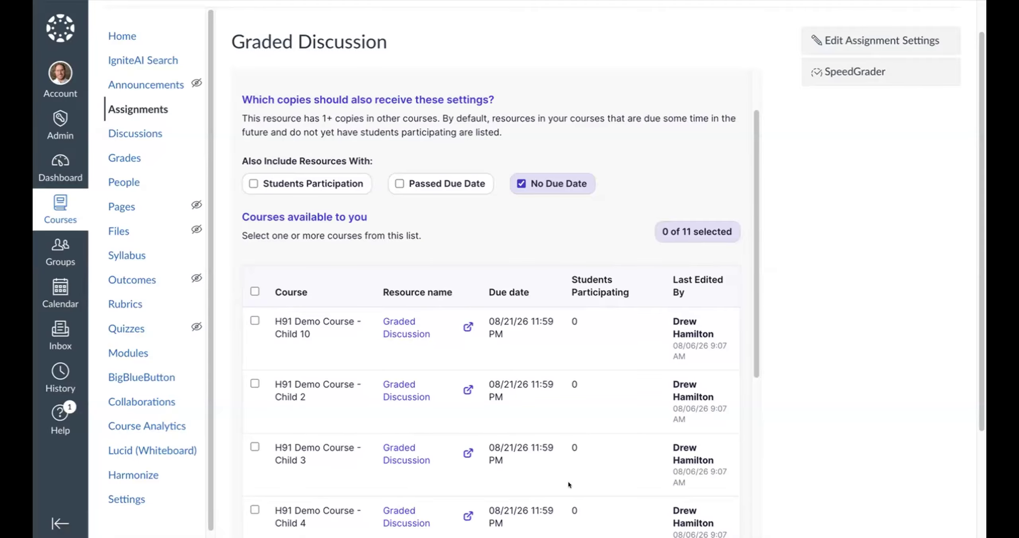
pyautogui.scroll(-1, 658, 404)
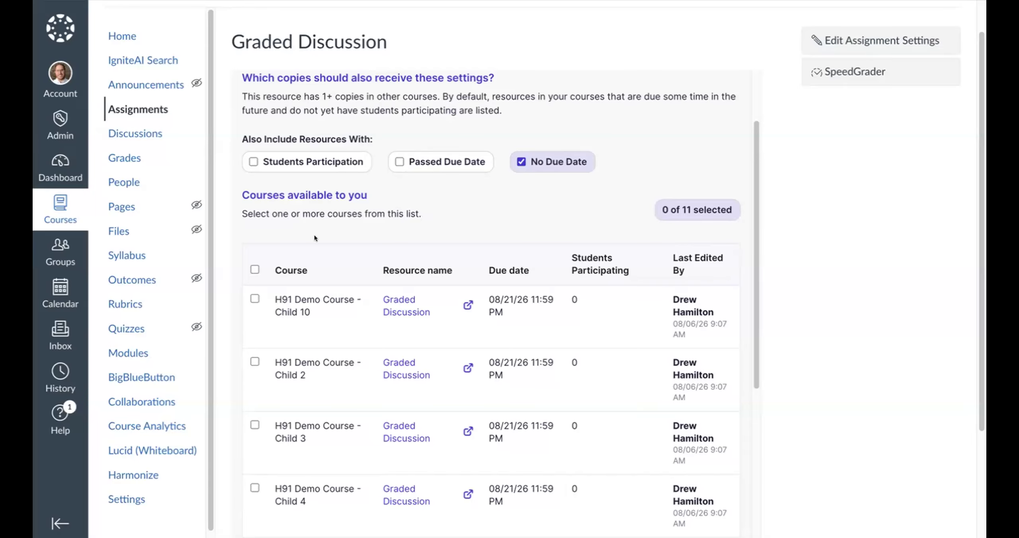
pyautogui.click(254, 270)
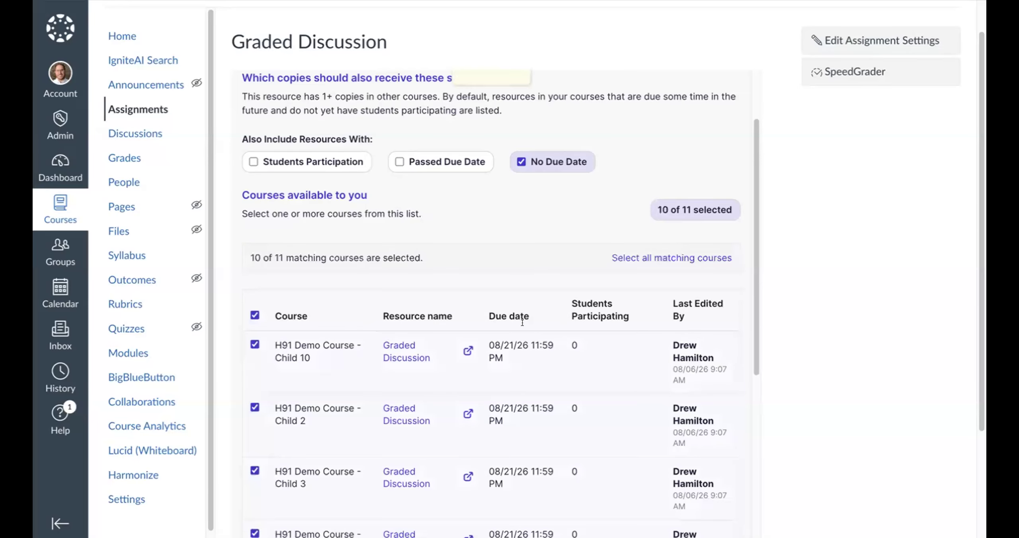
pyautogui.scroll(-10, 376, 376)
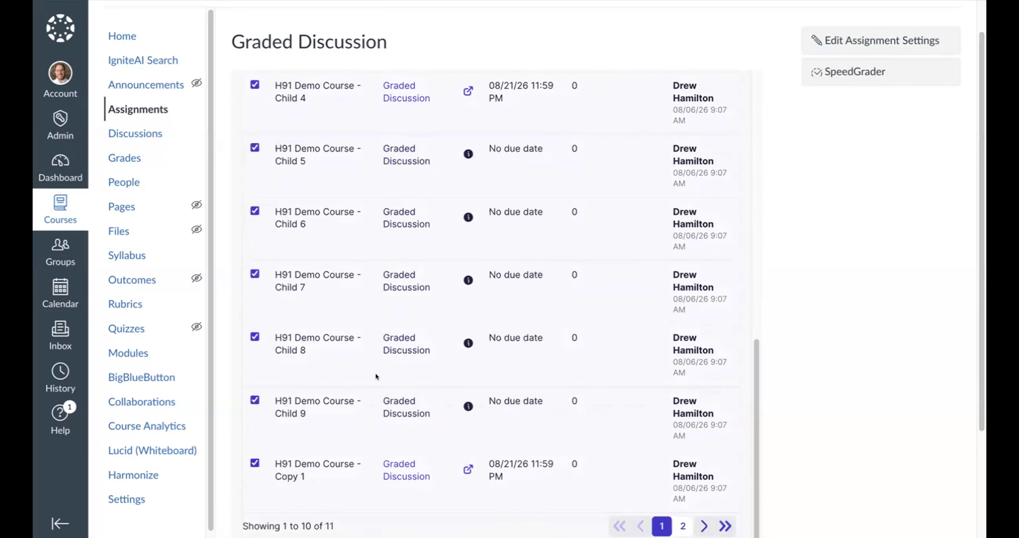
pyautogui.scroll(6, 388, 299)
pyautogui.scroll(4, 484, 277)
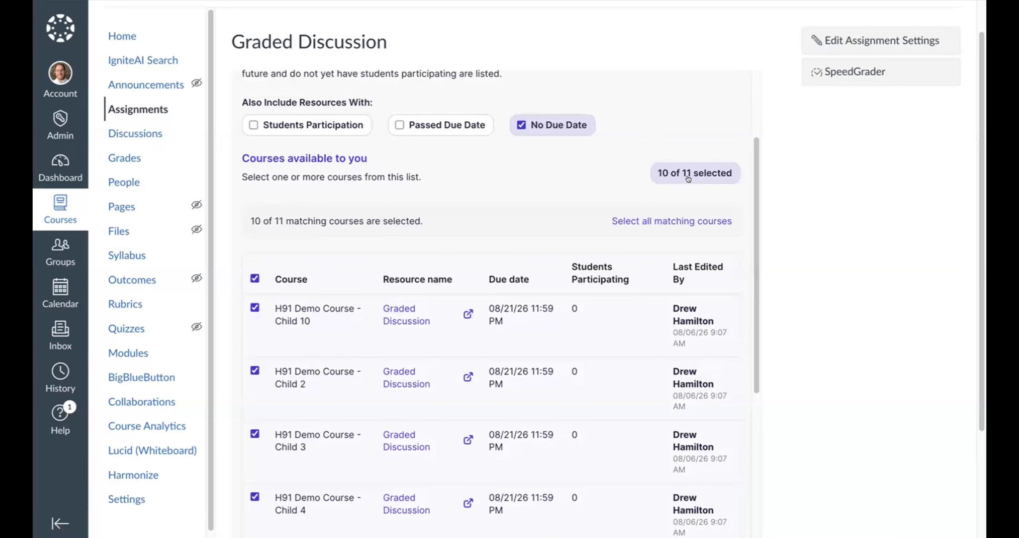
pyautogui.click(653, 219)
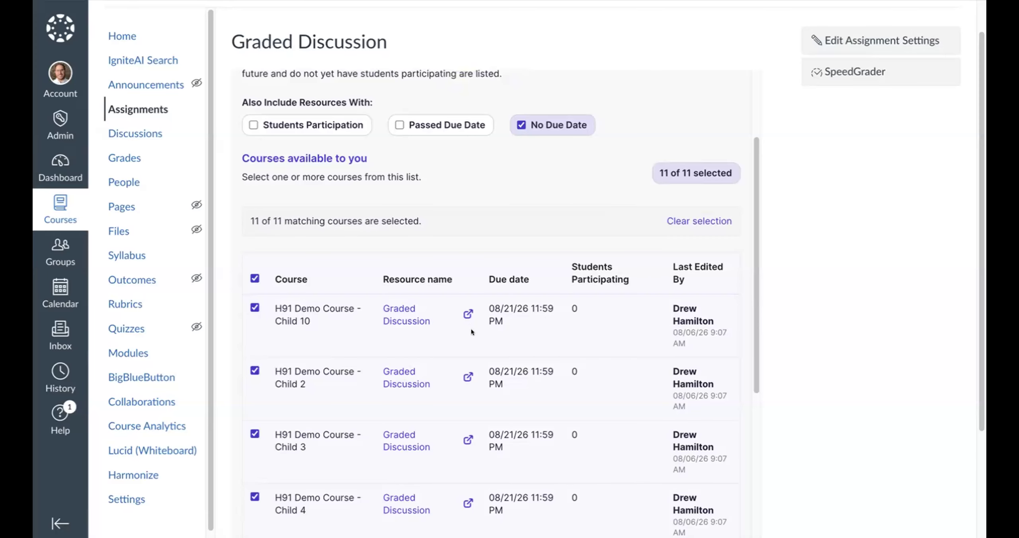
# - Overwrite the discussion settings in all selected courses and confirm the overwrite
pyautogui.scroll(-10, 703, 438)
pyautogui.scroll(-4, 703, 439)
pyautogui.click(704, 434)
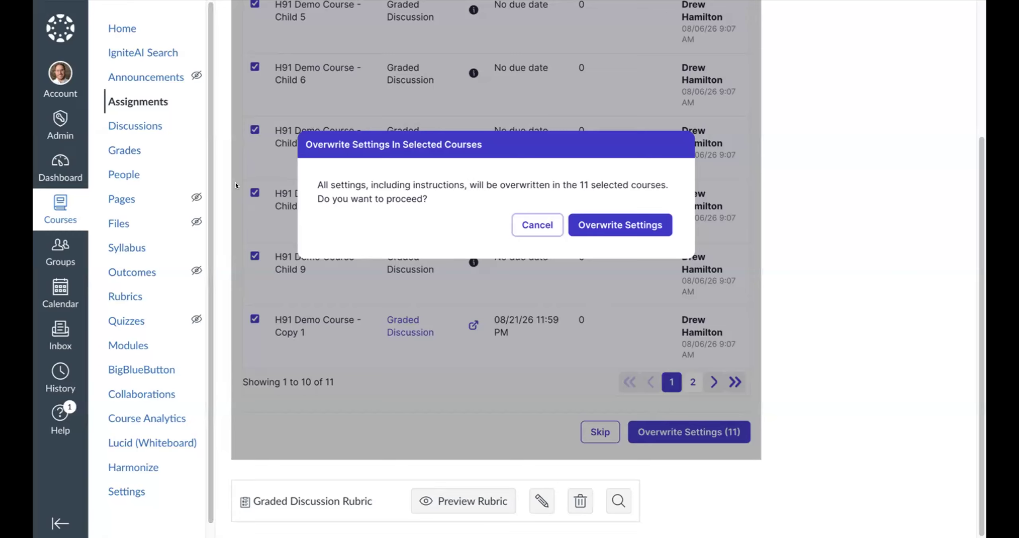
pyautogui.click(624, 224)
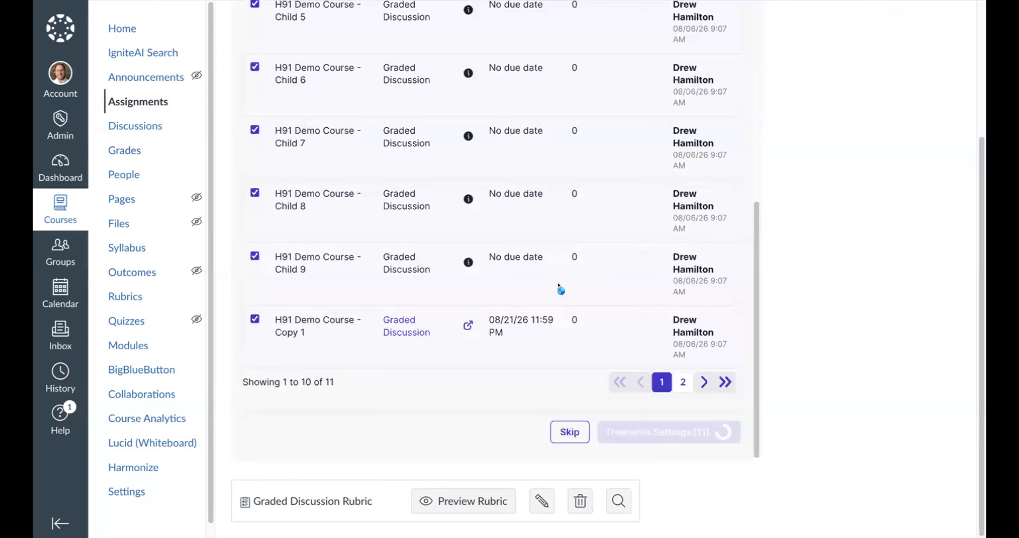
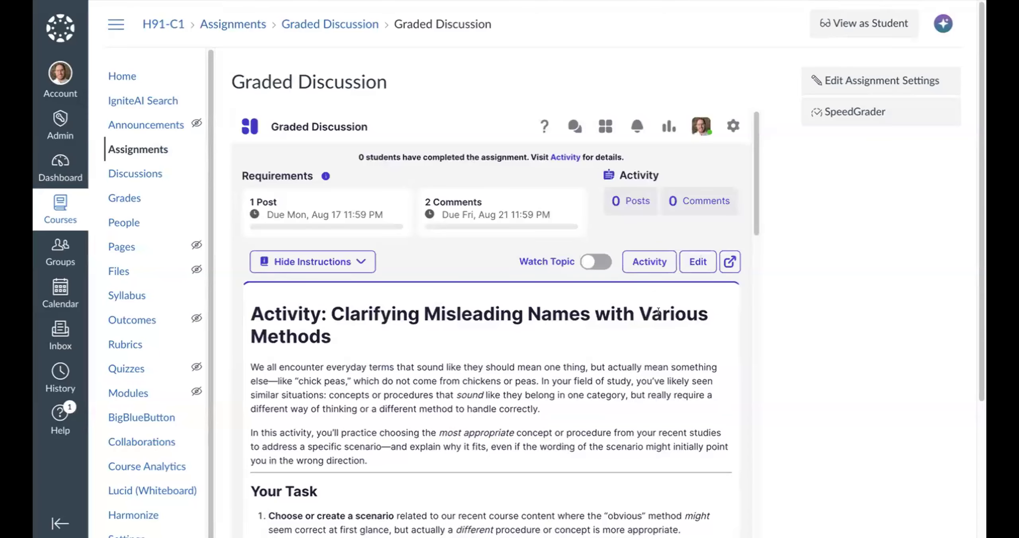
# - Open the graded discussion for editing and keep the current draft settings
pyautogui.doubleClick(658, 312)
pyautogui.click(697, 262)
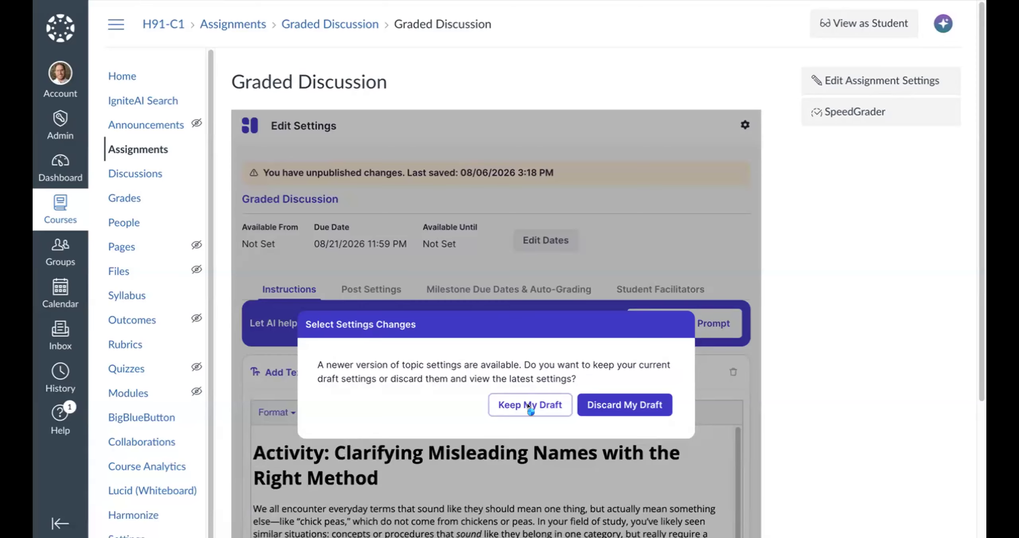
pyautogui.click(526, 404)
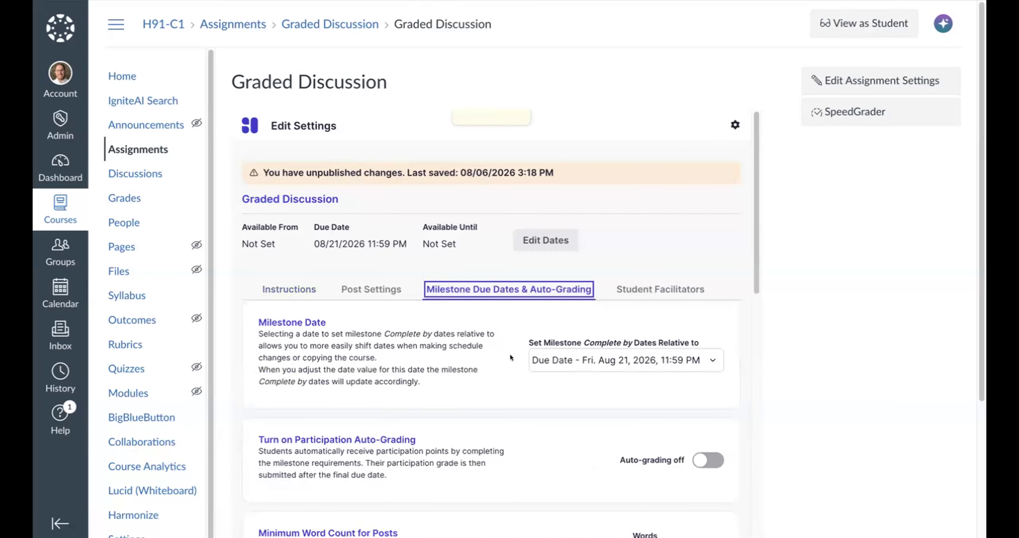
# - Review the draft's milestone settings, including auto-grading, minimum word counts, milestone dates and post and comment requirements
pyautogui.scroll(-5, 680, 298)
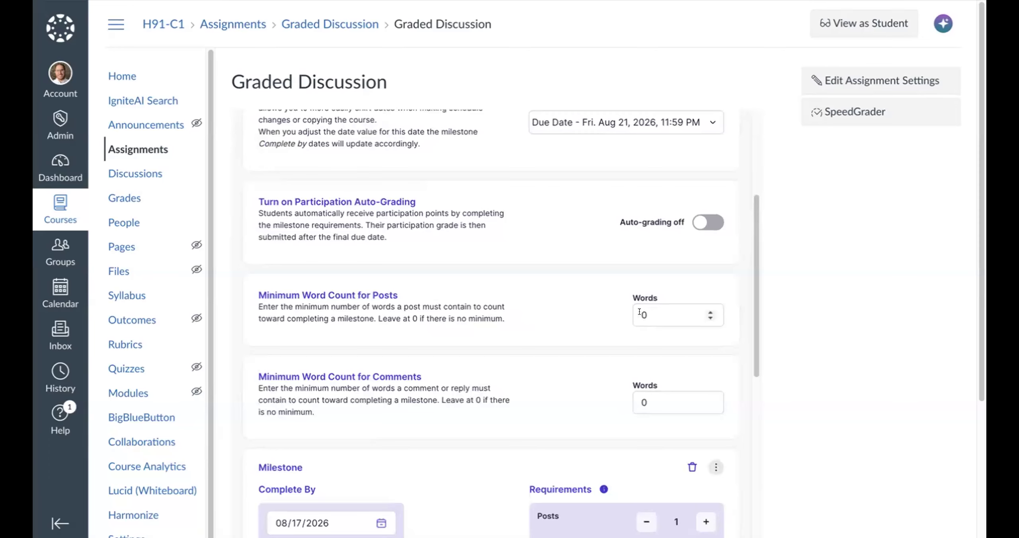
pyautogui.click(709, 317)
pyautogui.scroll(-15, 659, 344)
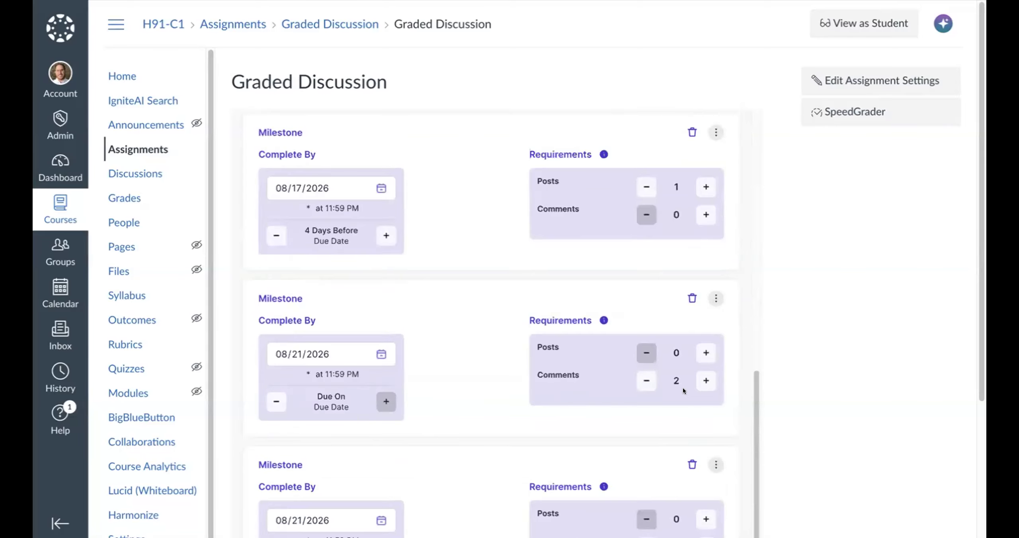
pyautogui.scroll(12, 683, 388)
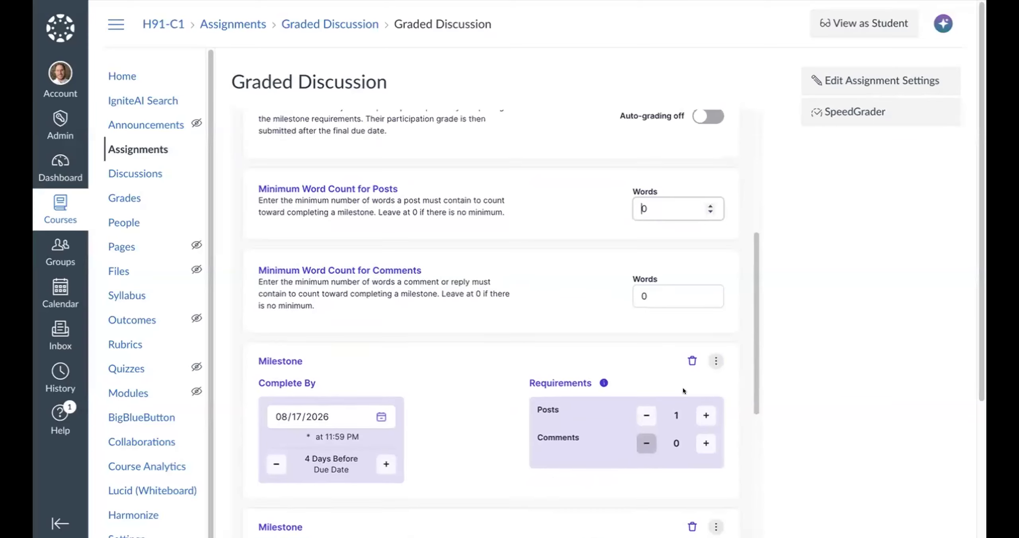
pyautogui.scroll(-9, 681, 387)
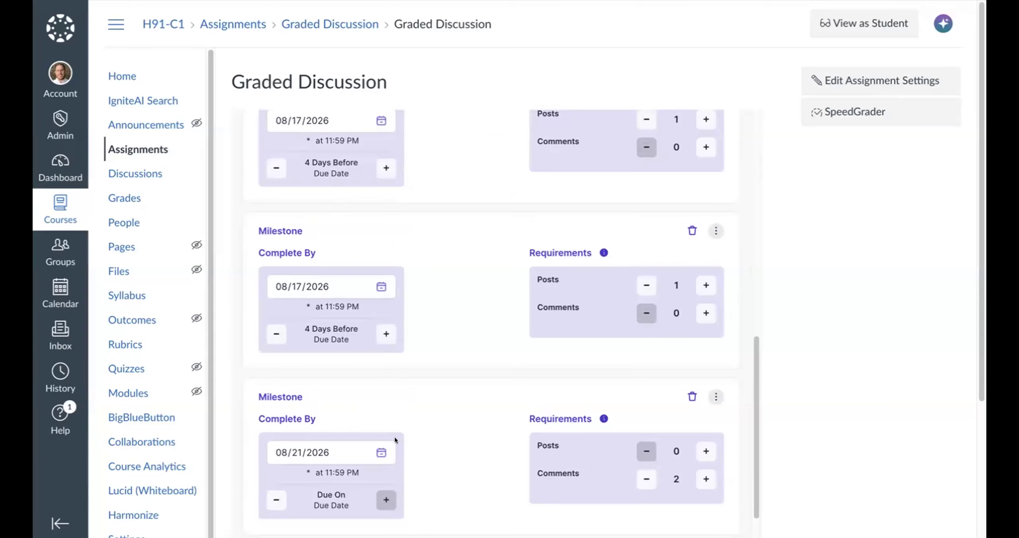
pyautogui.scroll(-5, 366, 393)
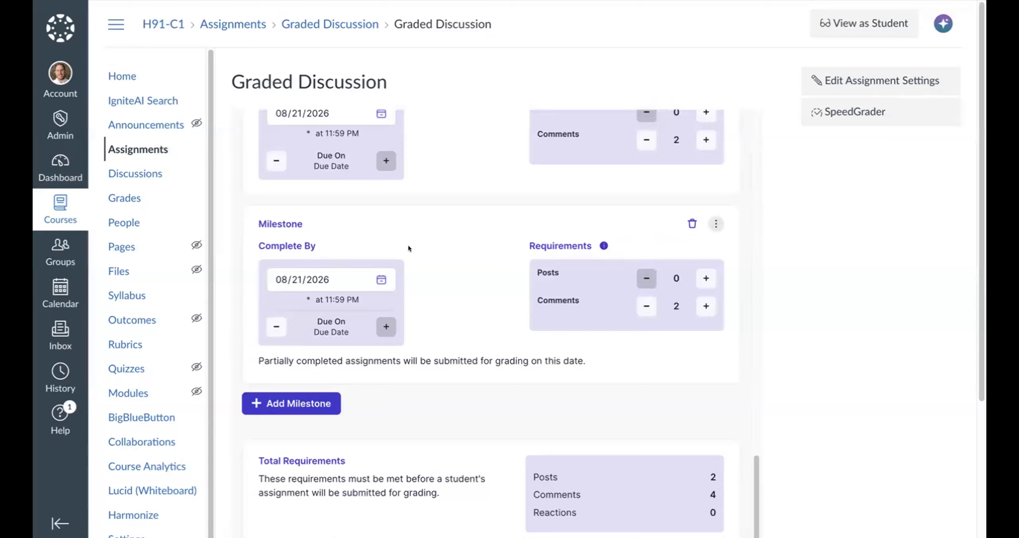
pyautogui.scroll(15, 425, 270)
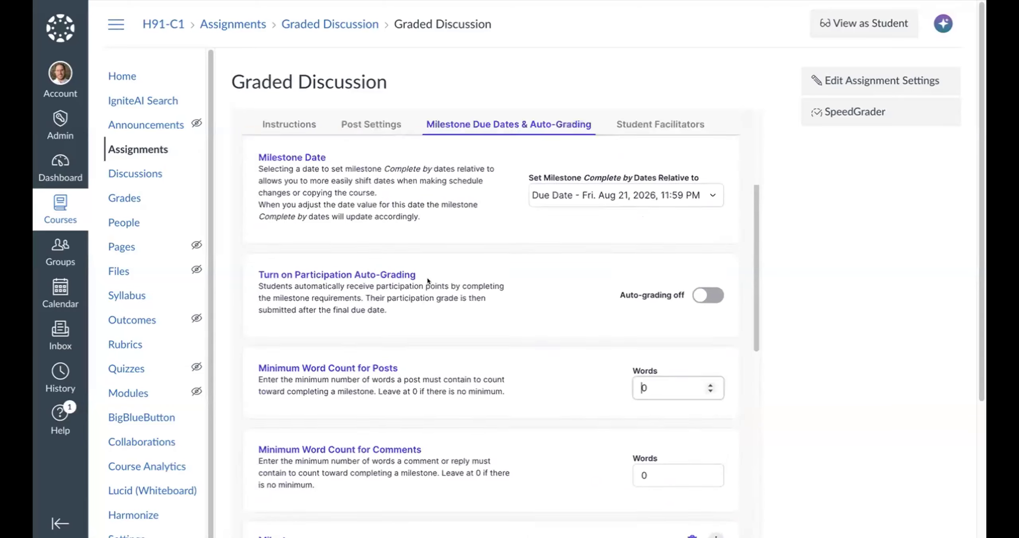
pyautogui.scroll(4, 427, 277)
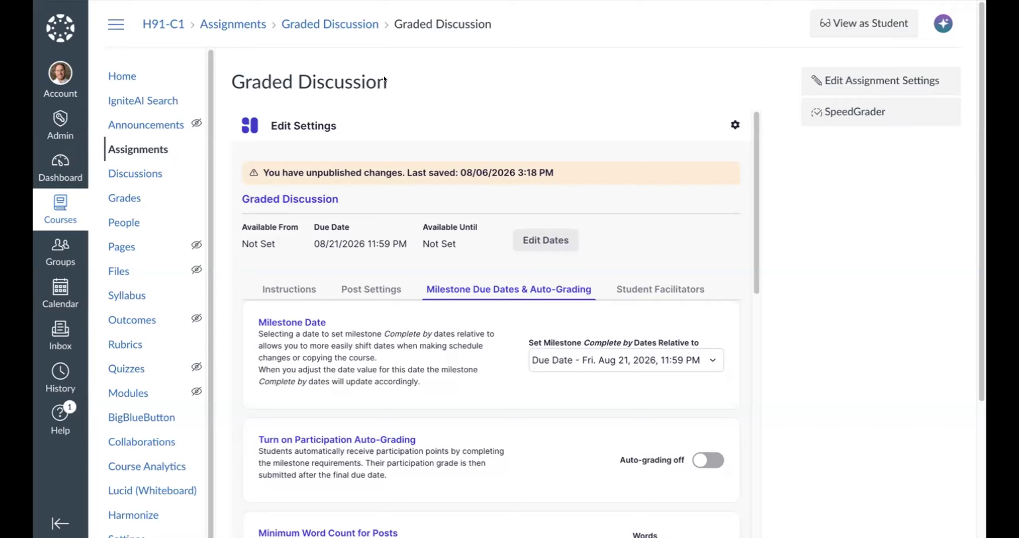
# - Examine the total requirements and the draft and publishing options at the end of the milestone settings
pyautogui.click(543, 240)
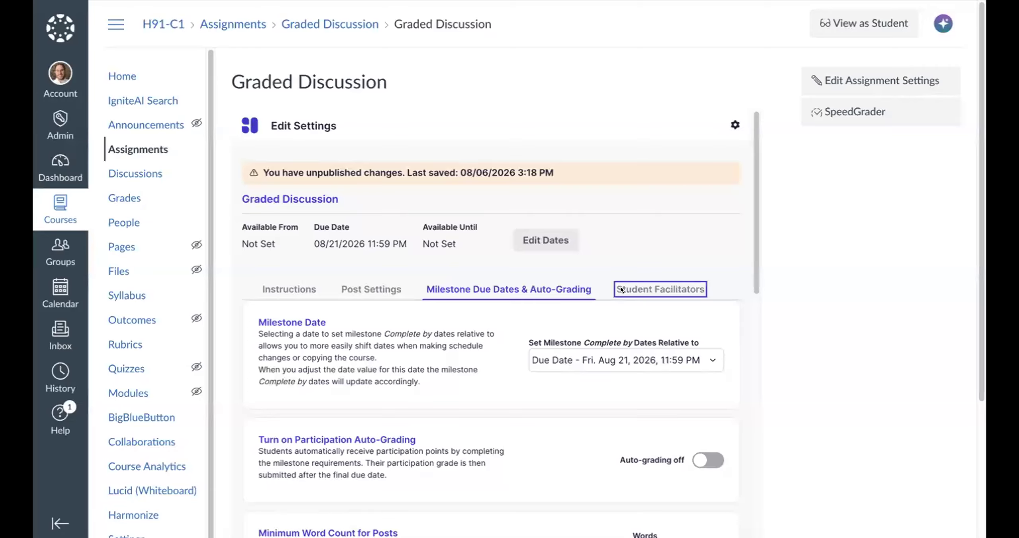
pyautogui.scroll(-3, 611, 274)
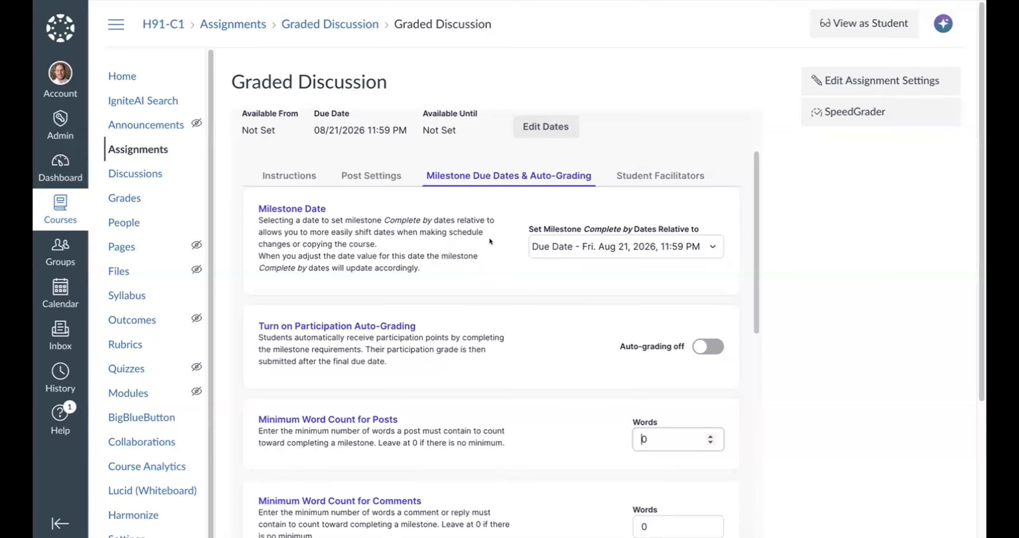
pyautogui.scroll(1, 514, 274)
pyautogui.scroll(-15, 514, 274)
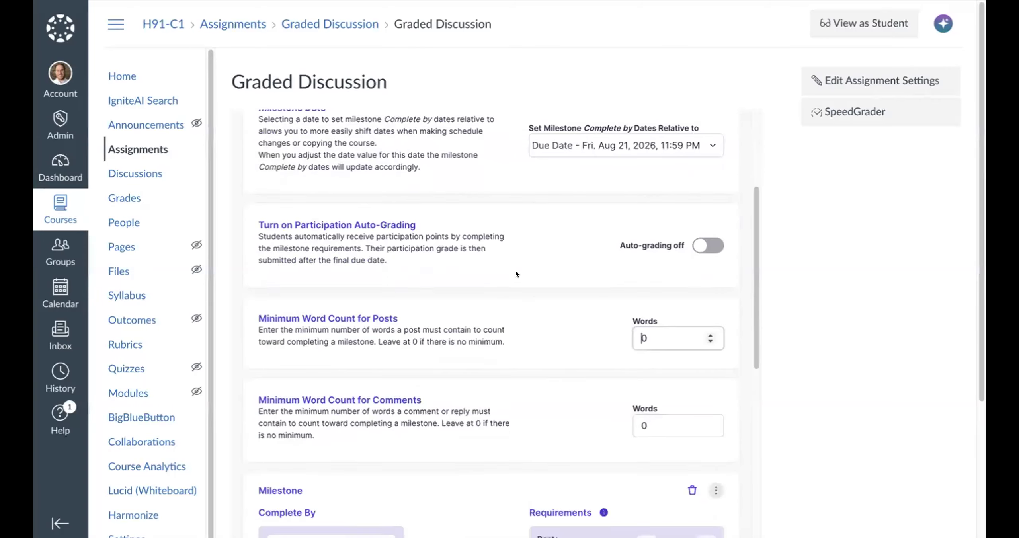
pyautogui.click(640, 420)
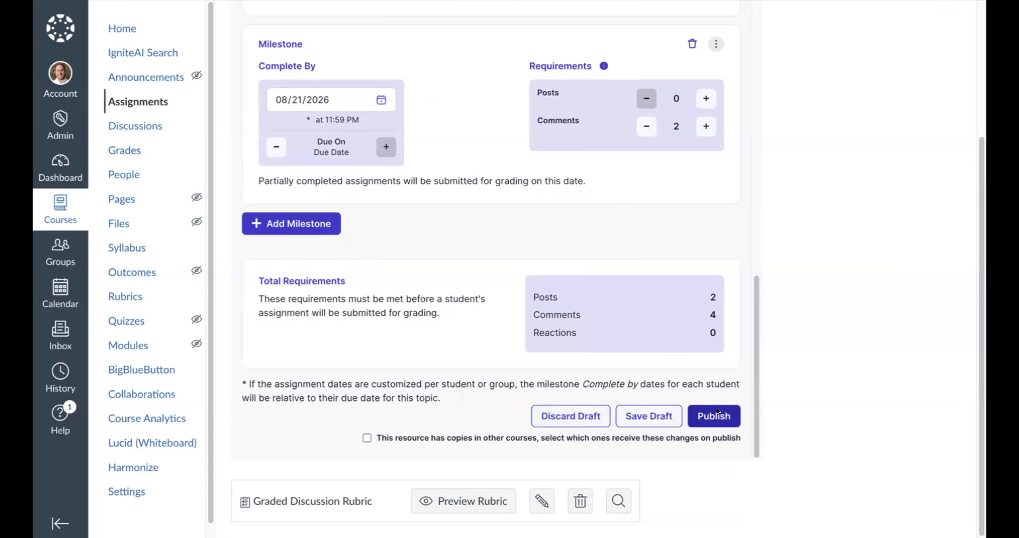
pyautogui.scroll(6, 670, 353)
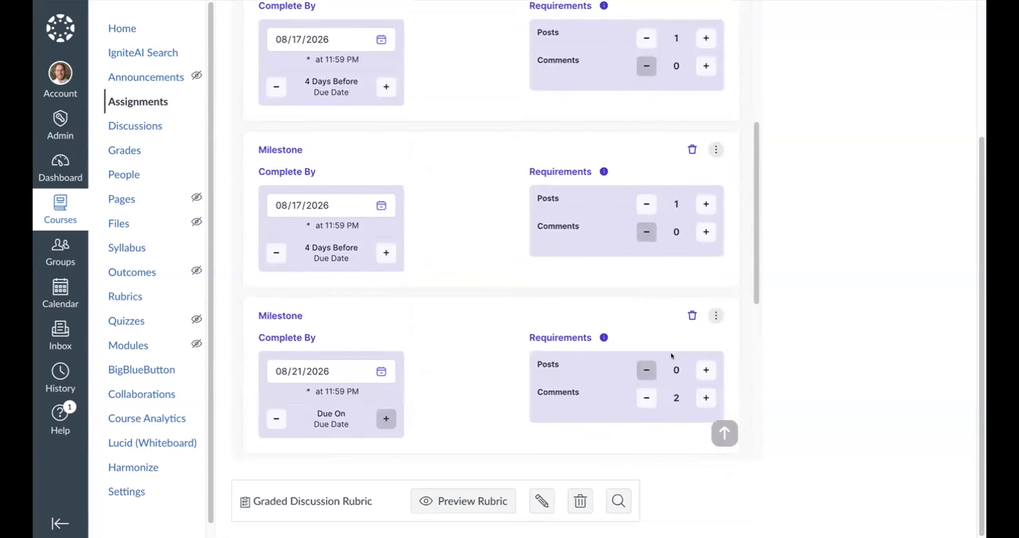
pyautogui.scroll(10, 670, 353)
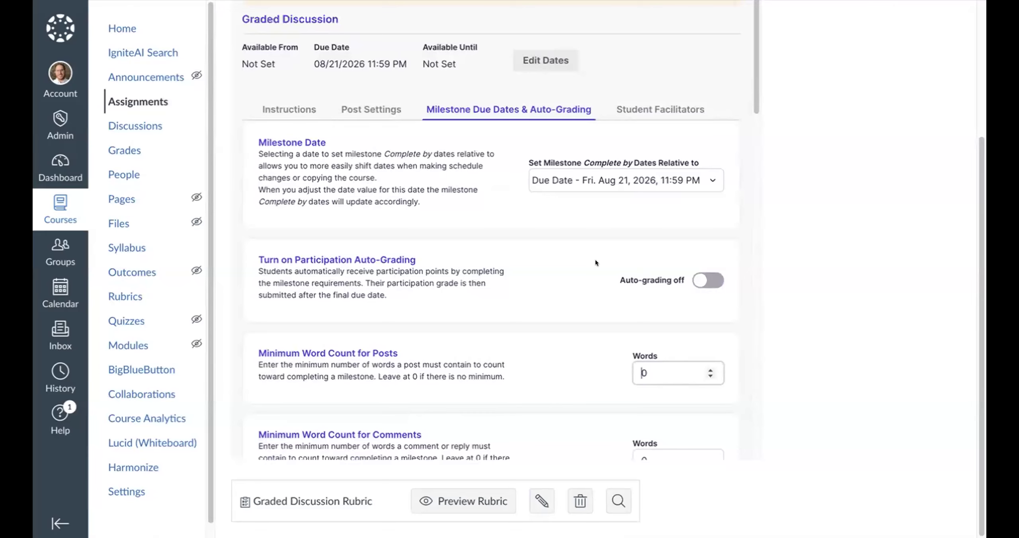
pyautogui.scroll(4, 595, 263)
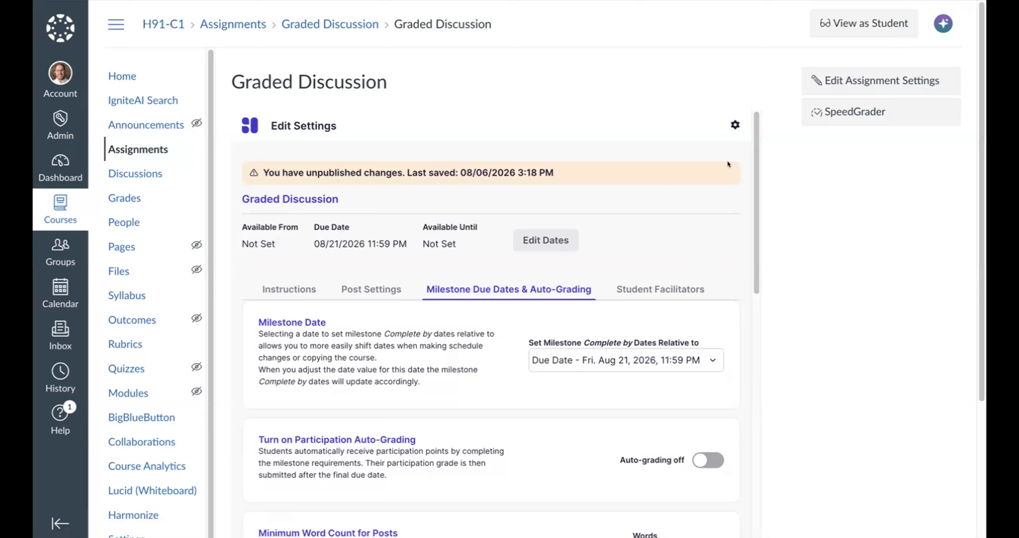
# - Restore Version 5 from the discussion's version history as a draft, discarding the current draft, and dismiss the duplicate notification
pyautogui.click(734, 125)
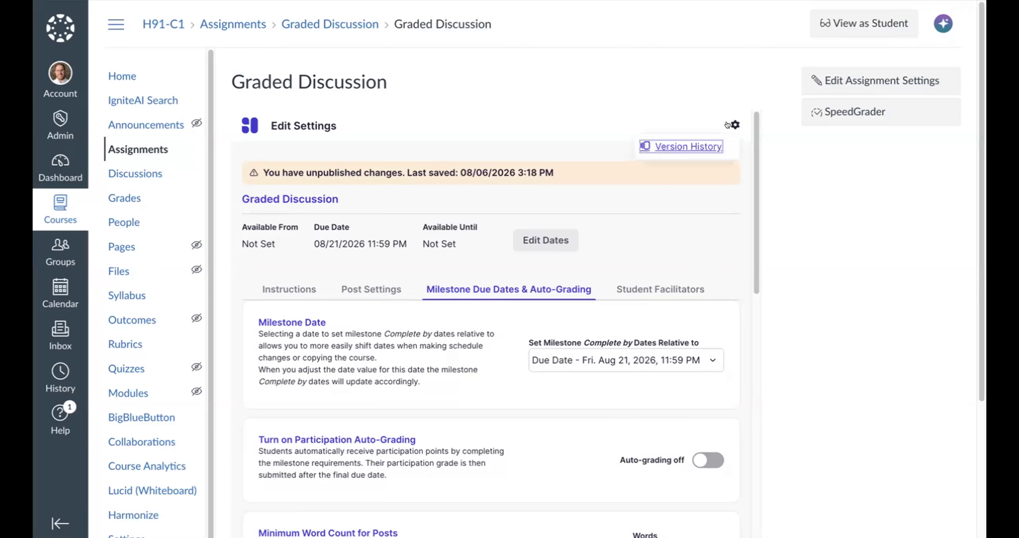
pyautogui.click(688, 147)
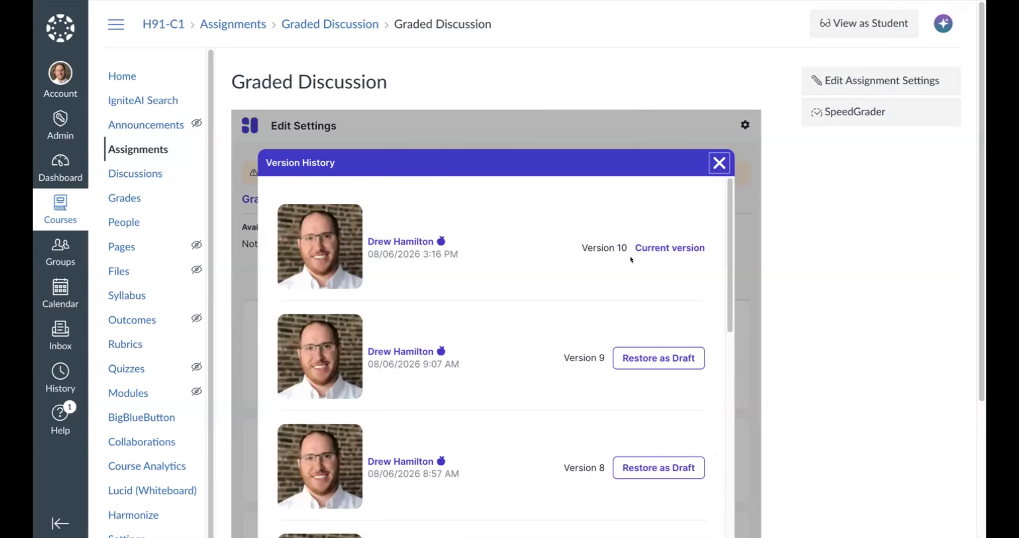
pyautogui.scroll(-5, 616, 298)
pyautogui.scroll(5, 546, 392)
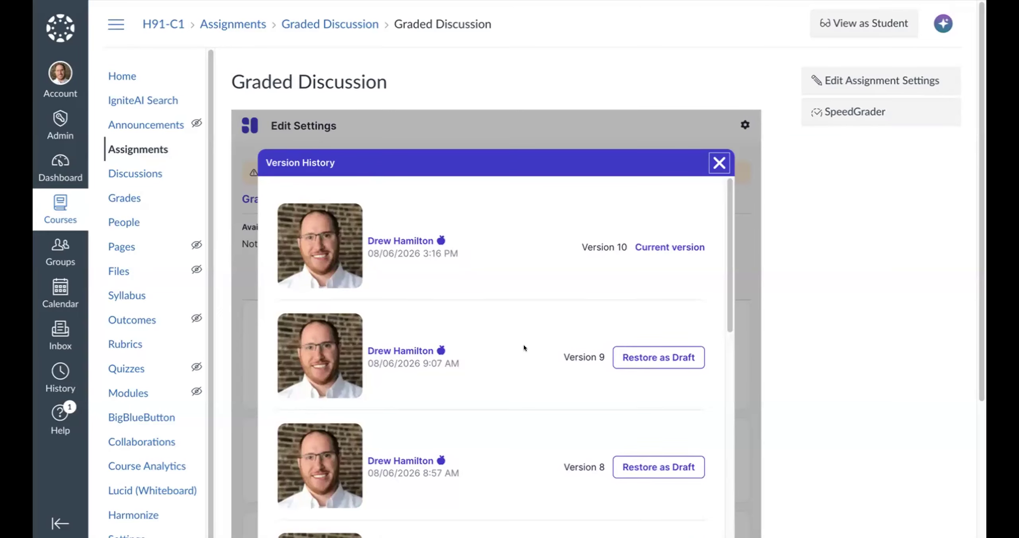
pyautogui.scroll(-6, 524, 345)
pyautogui.scroll(-3, 581, 354)
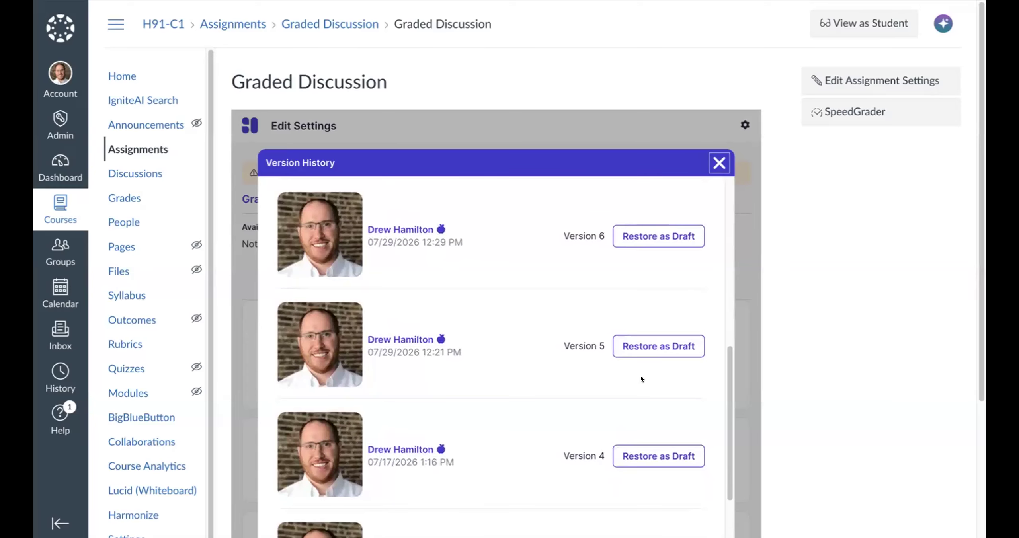
pyautogui.click(661, 345)
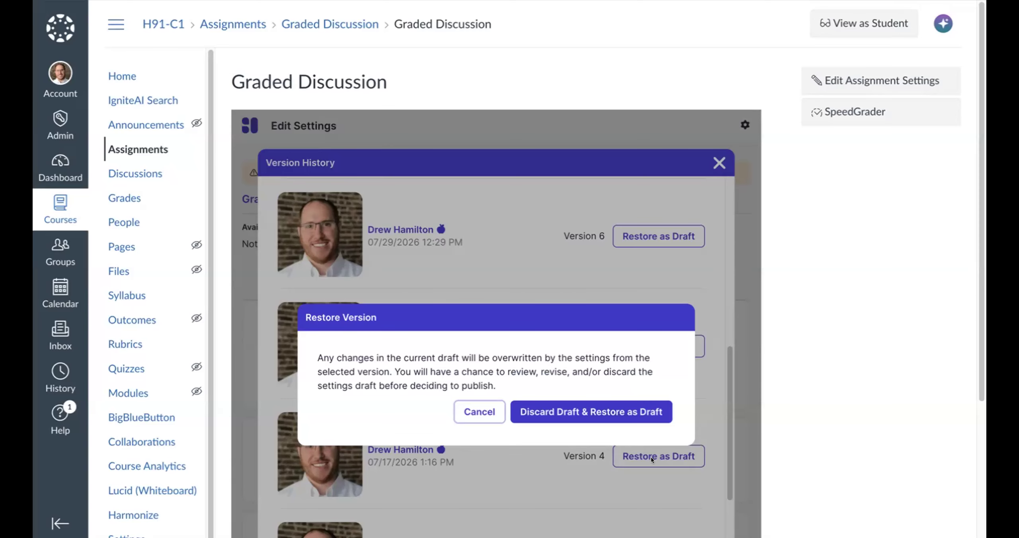
pyautogui.click(597, 407)
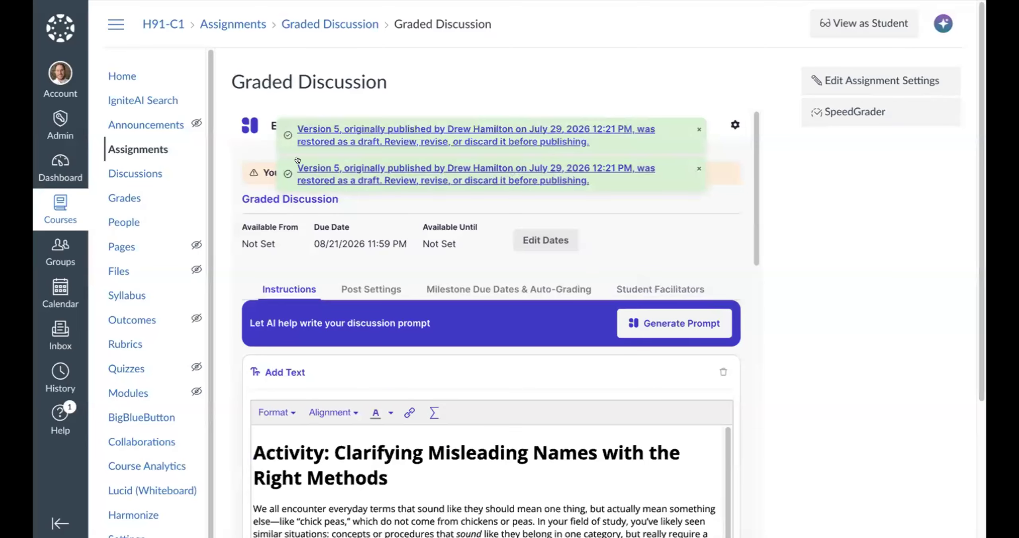
pyautogui.click(695, 166)
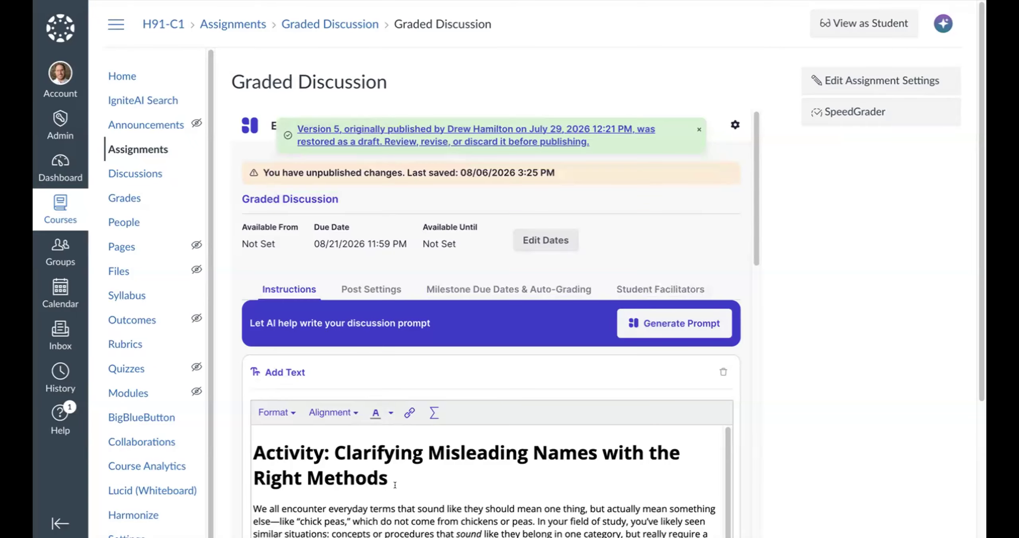
# - Review the restored draft's instructions heading and its milestone due date and auto-grading settings
pyautogui.moveTo(253, 453); pyautogui.dragTo(681, 461)
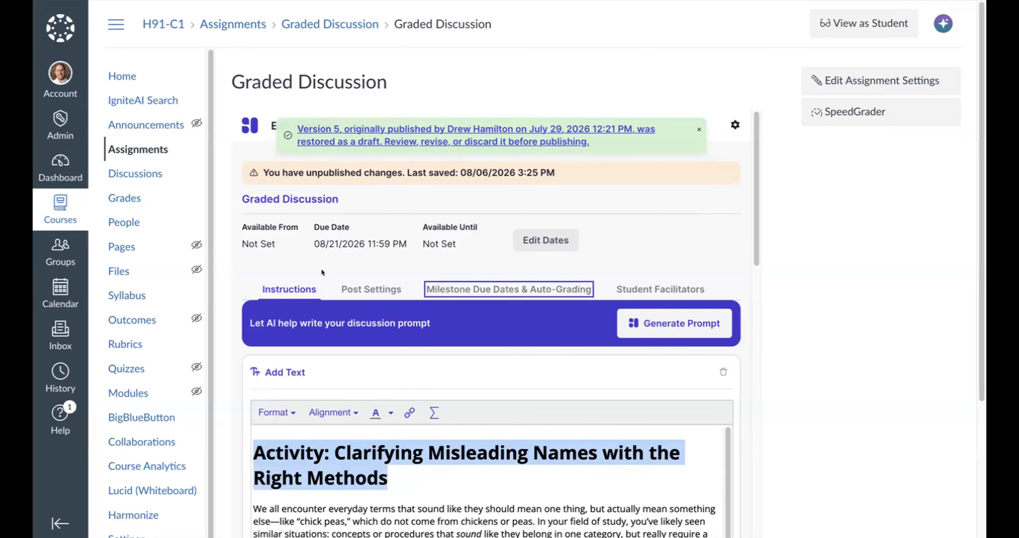
pyautogui.click(548, 294)
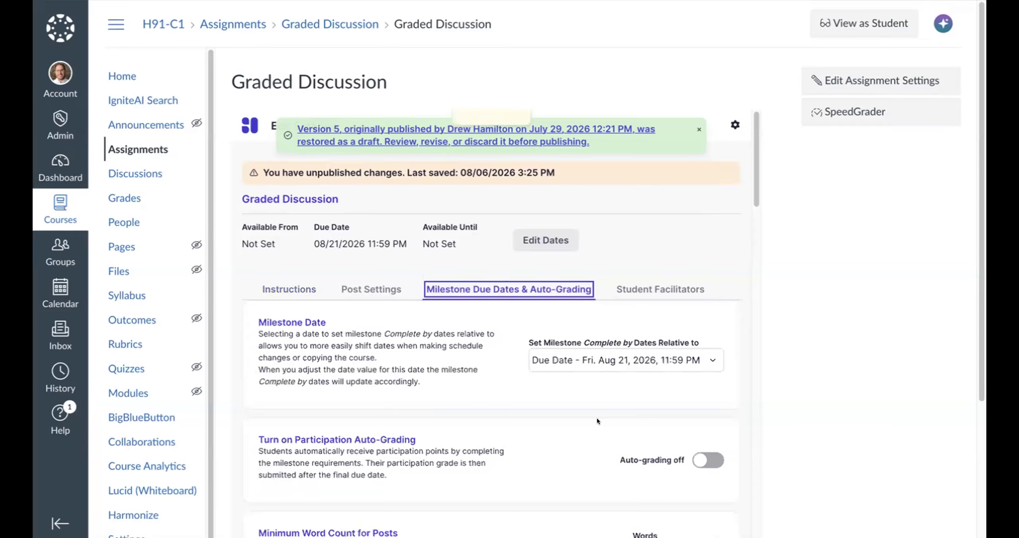
pyautogui.scroll(-5, 609, 428)
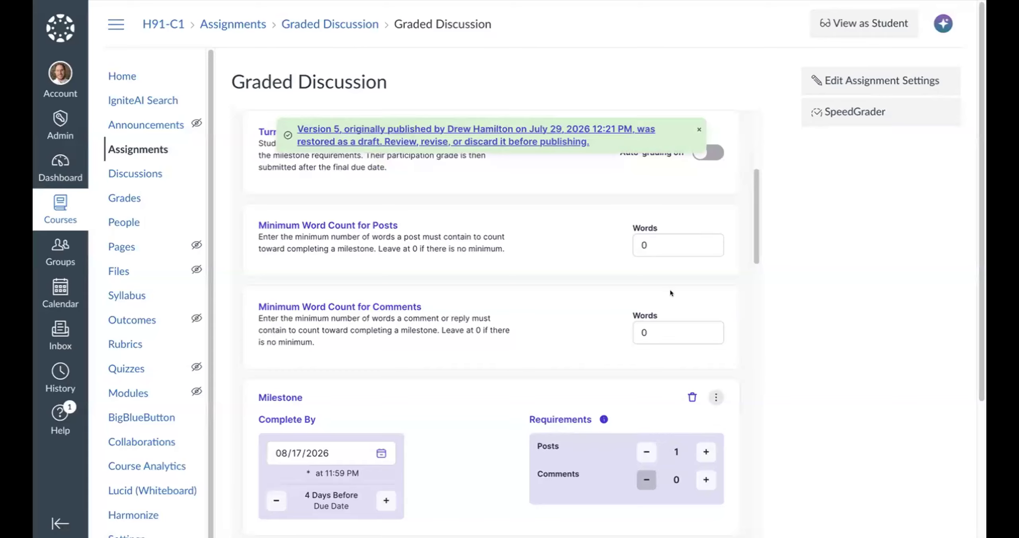
pyautogui.scroll(6, 670, 290)
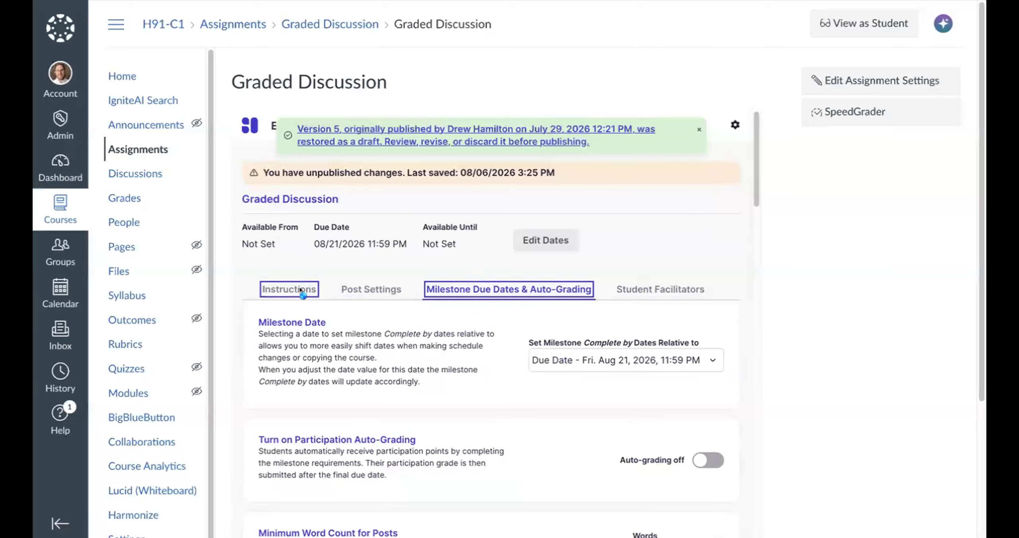
pyautogui.click(275, 287)
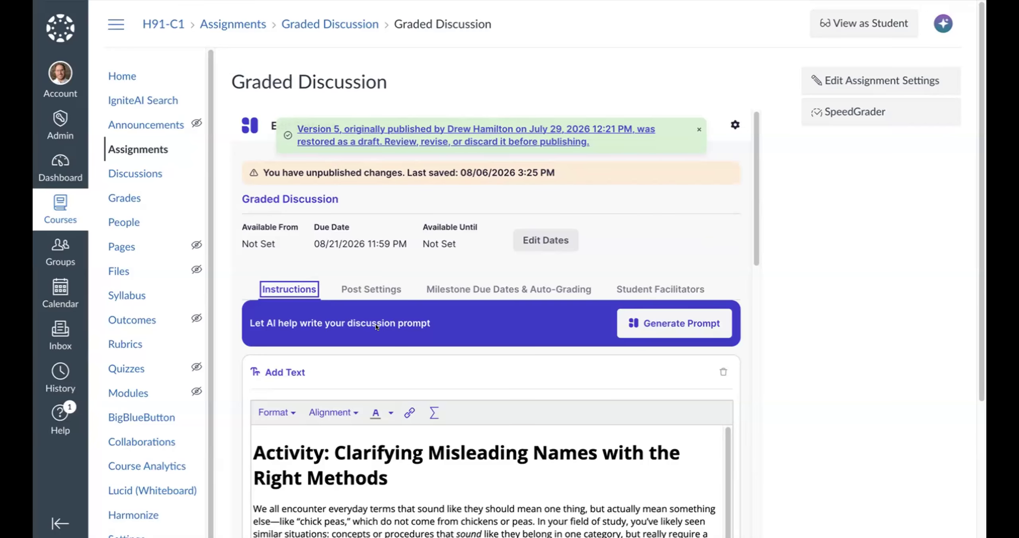
# - Restore Version 7 from the version history as a draft in place of the current one and dismiss the duplicate notification
pyautogui.click(735, 124)
pyautogui.click(691, 146)
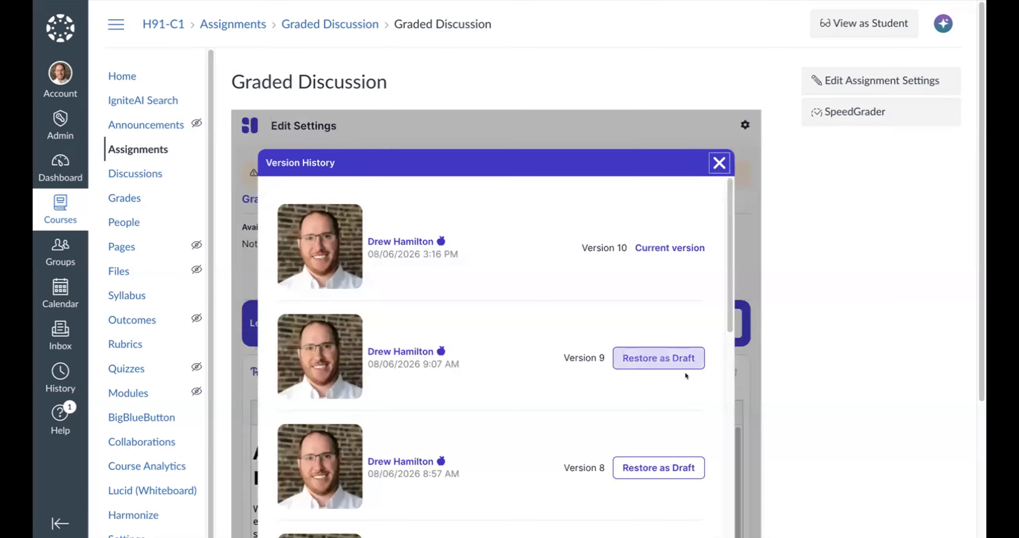
pyautogui.scroll(-5, 660, 378)
pyautogui.click(645, 347)
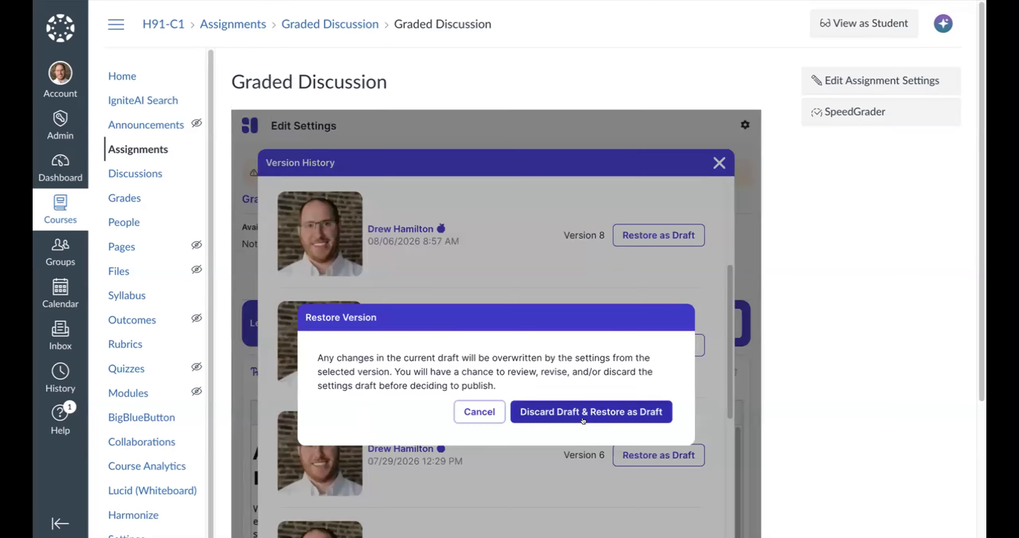
pyautogui.click(583, 410)
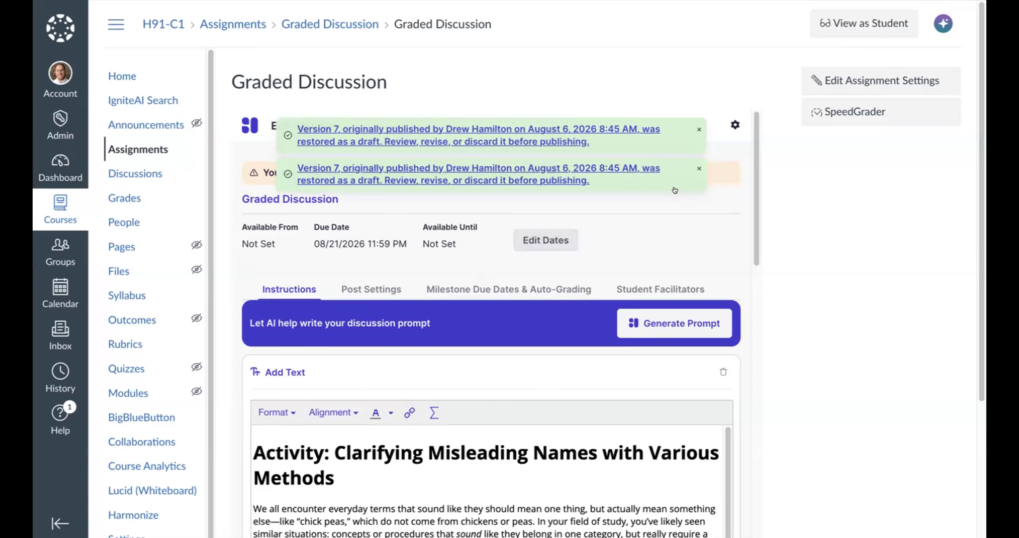
pyautogui.click(698, 168)
# - Review the restored draft's instructions, AI focus areas and draft and publishing options
pyautogui.scroll(-5, 659, 480)
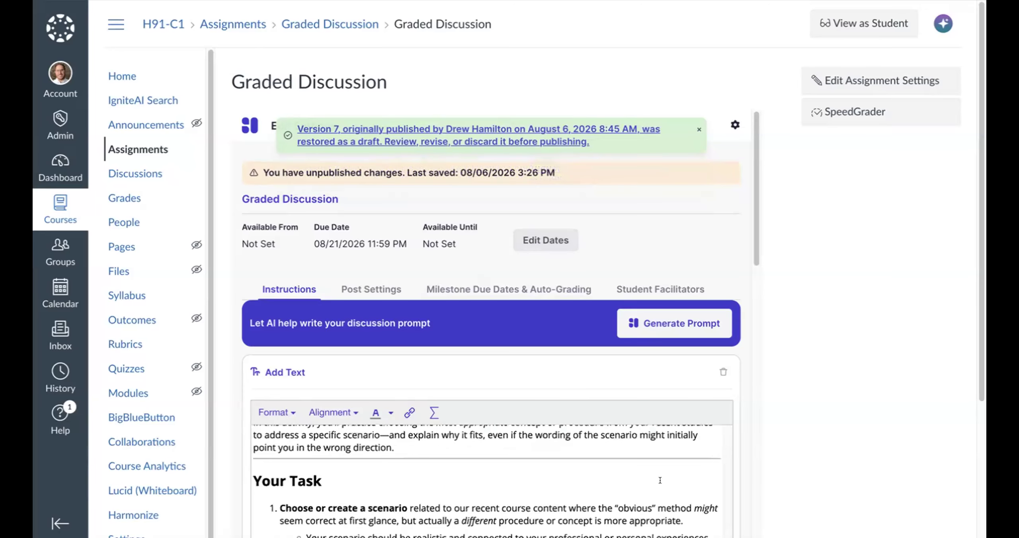
pyautogui.scroll(-15, 660, 480)
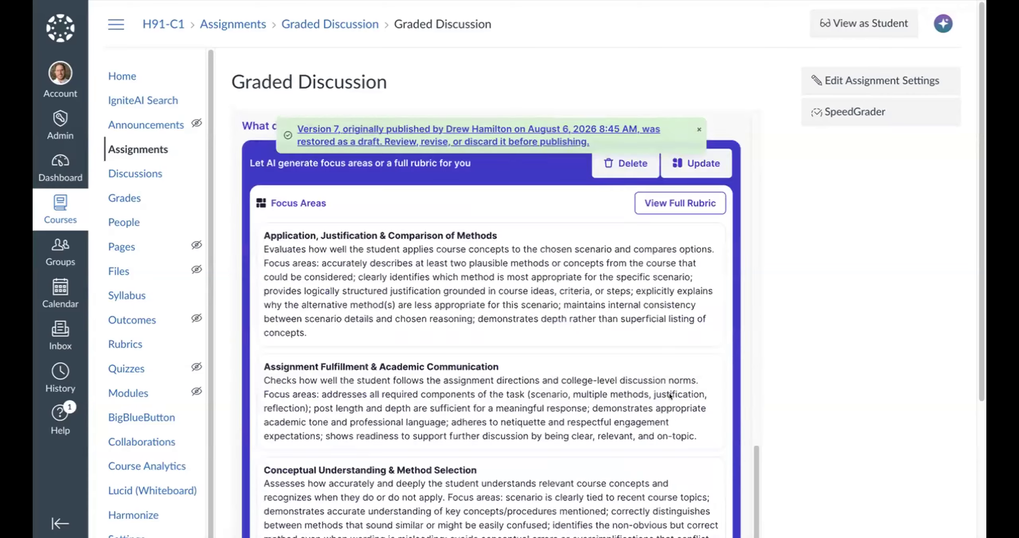
pyautogui.scroll(5, 664, 389)
pyautogui.scroll(-8, 716, 436)
pyautogui.scroll(-5, 716, 435)
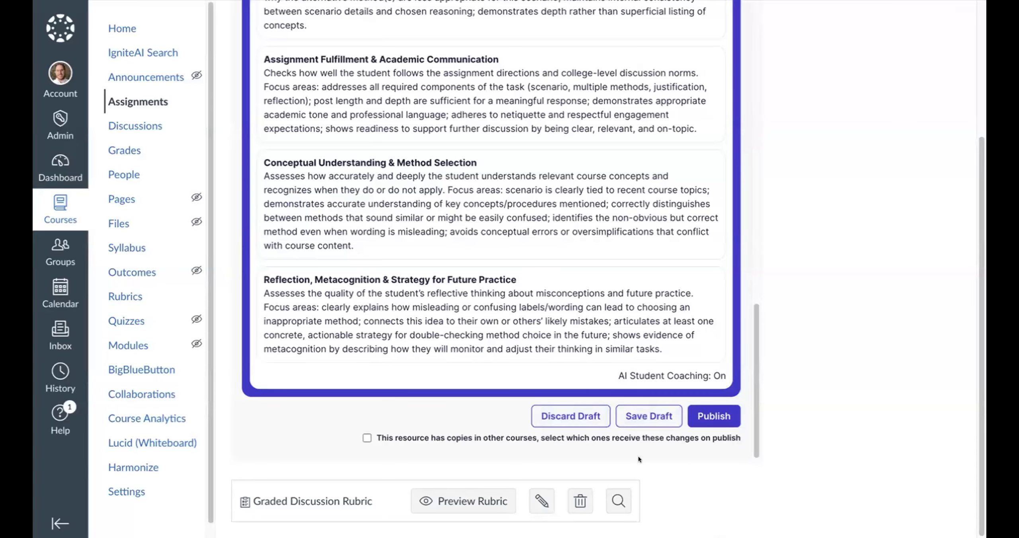
pyautogui.click(566, 407)
pyautogui.scroll(15, 575, 312)
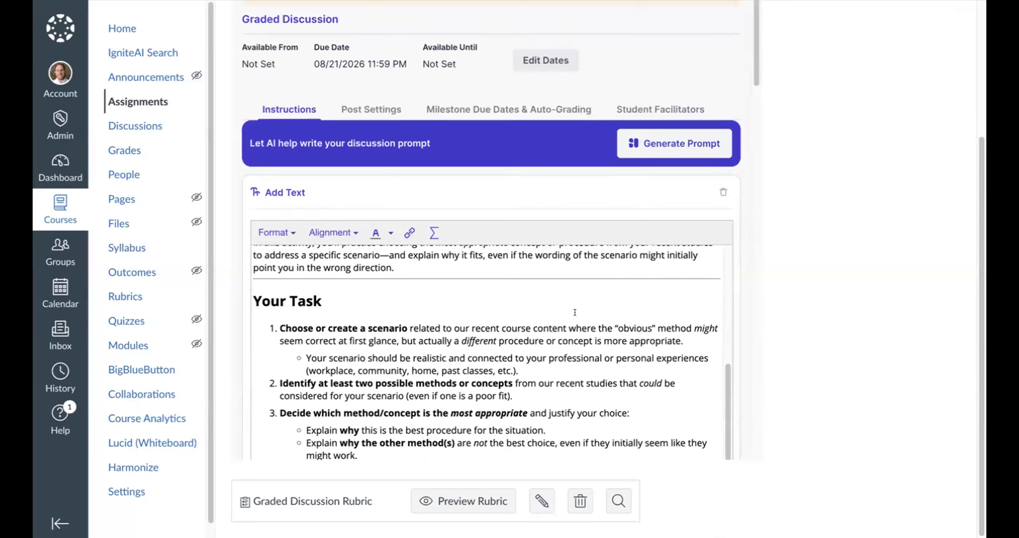
# - Review the versions listed in the graded discussion's version history, then close the history without restoring any
pyautogui.scroll(5, 611, 186)
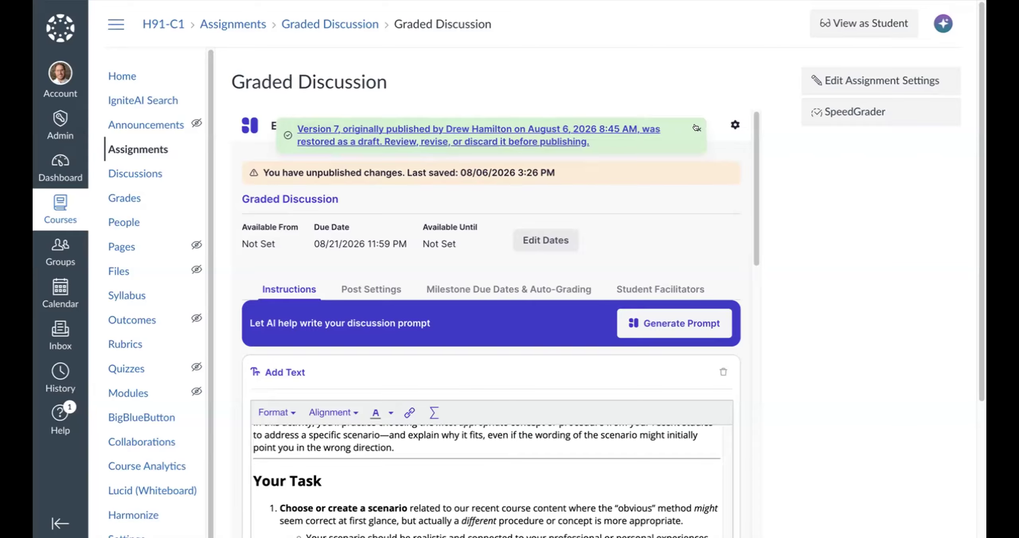
pyautogui.click(735, 124)
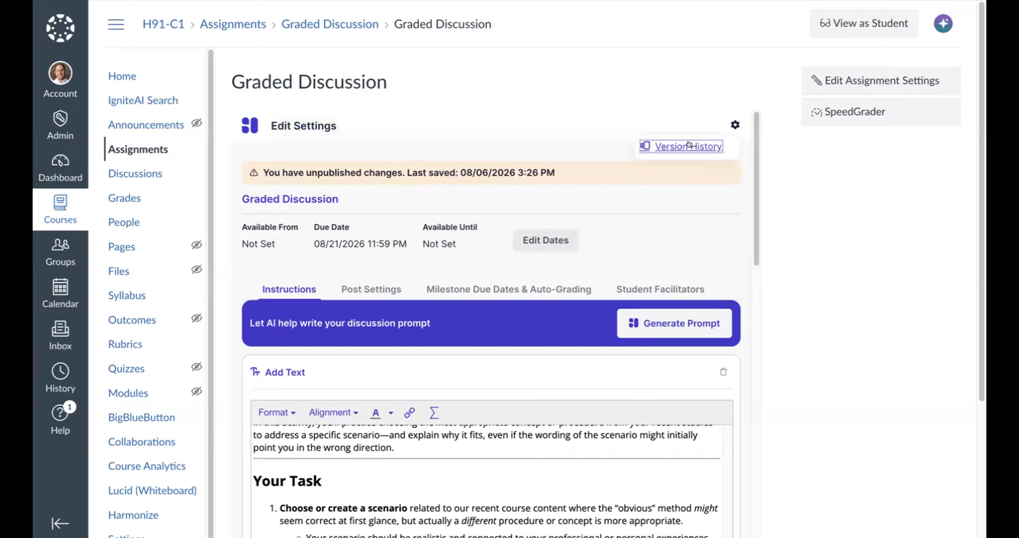
pyautogui.scroll(-5, 312, 347)
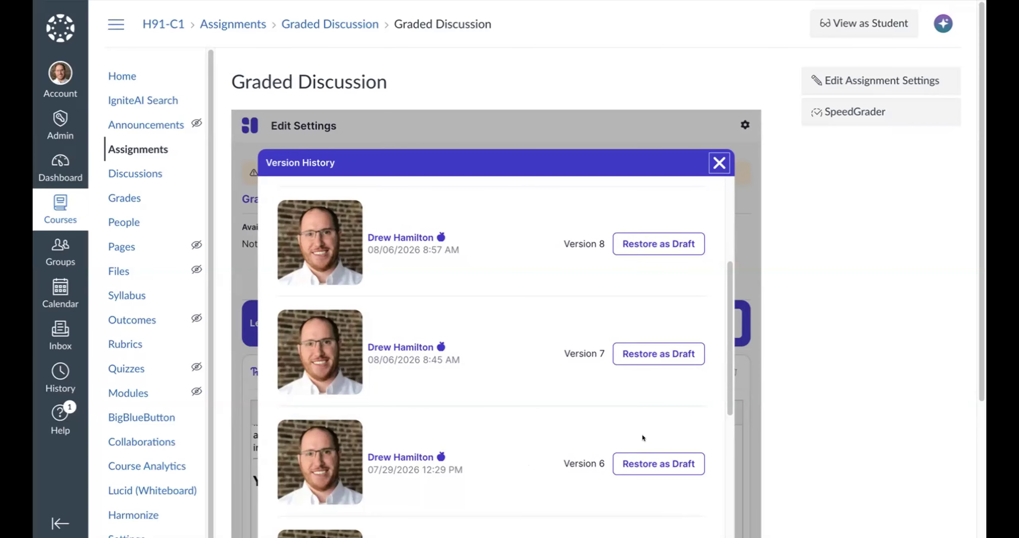
pyautogui.scroll(5, 584, 382)
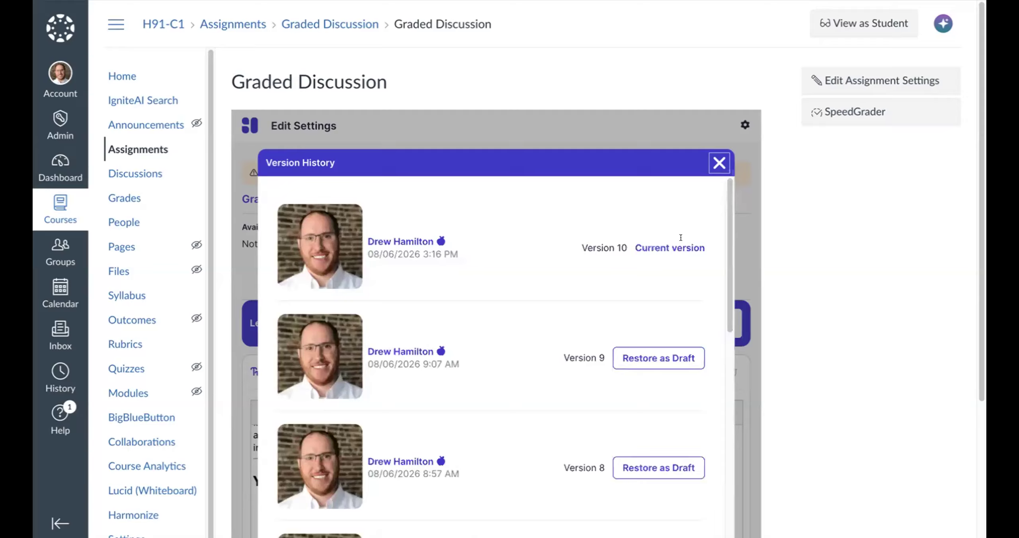
pyautogui.click(718, 162)
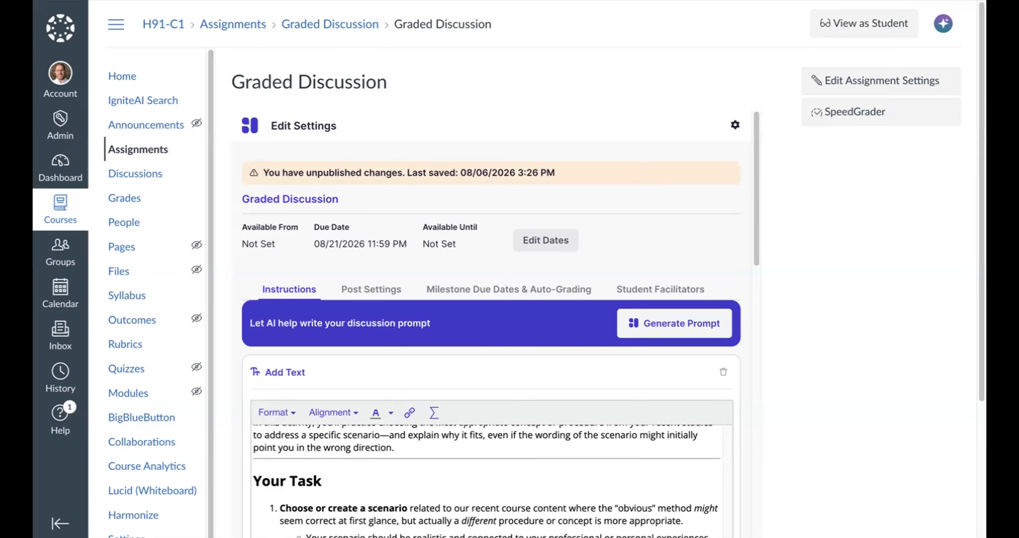
# - Switch to the Harmonize component chooser and start adding a Discussion by duplicating an existing one
pyautogui.click(338, 1)
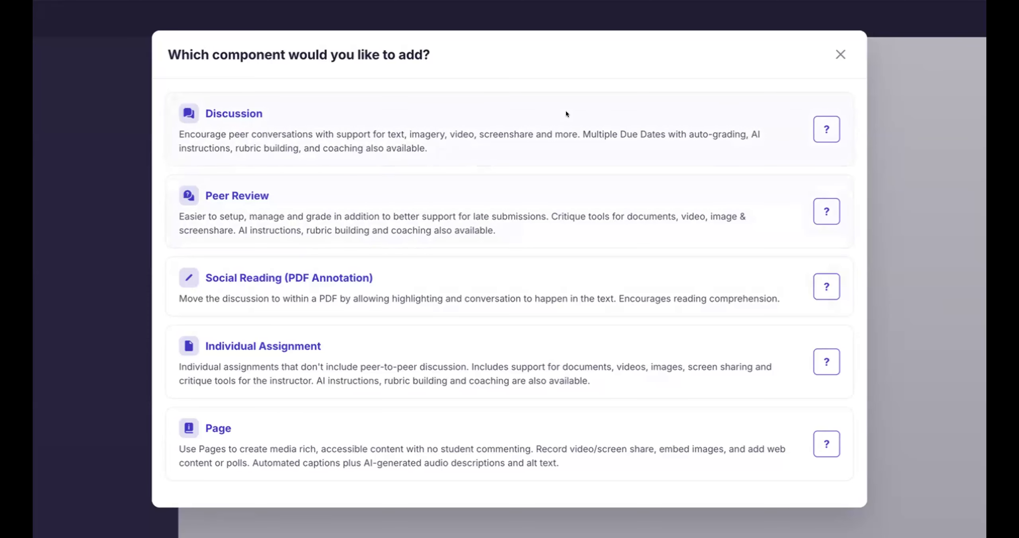
pyautogui.moveTo(747, 146)
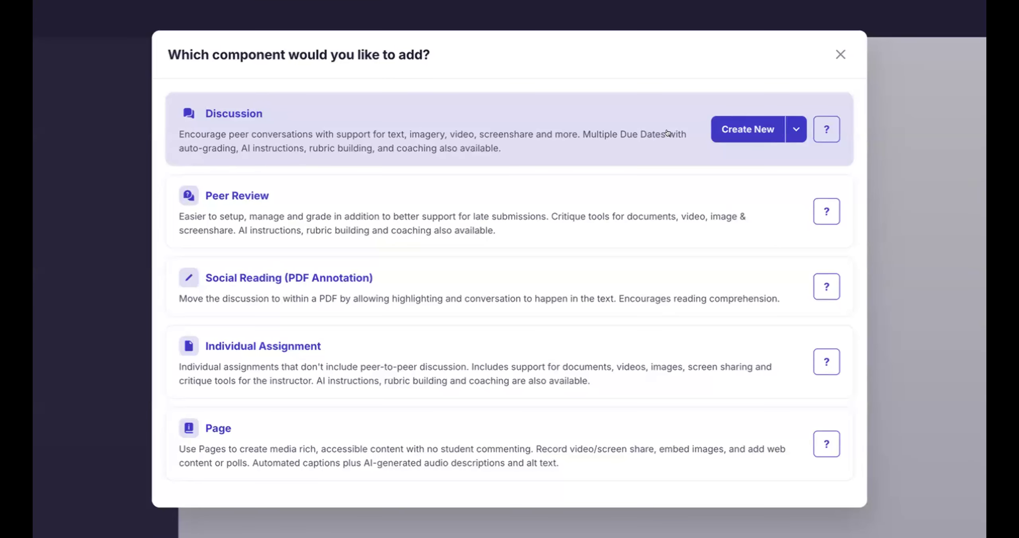
pyautogui.click(796, 128)
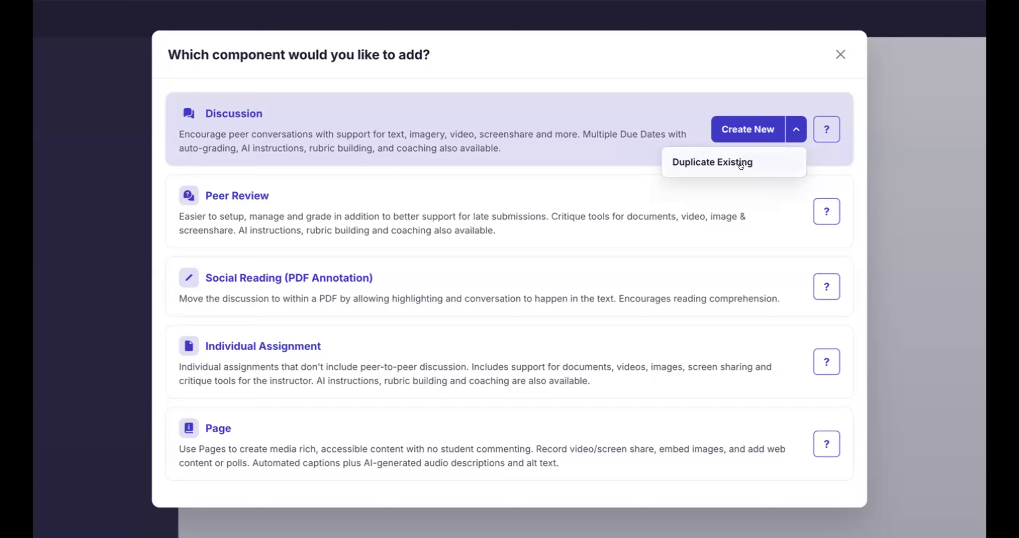
pyautogui.click(774, 164)
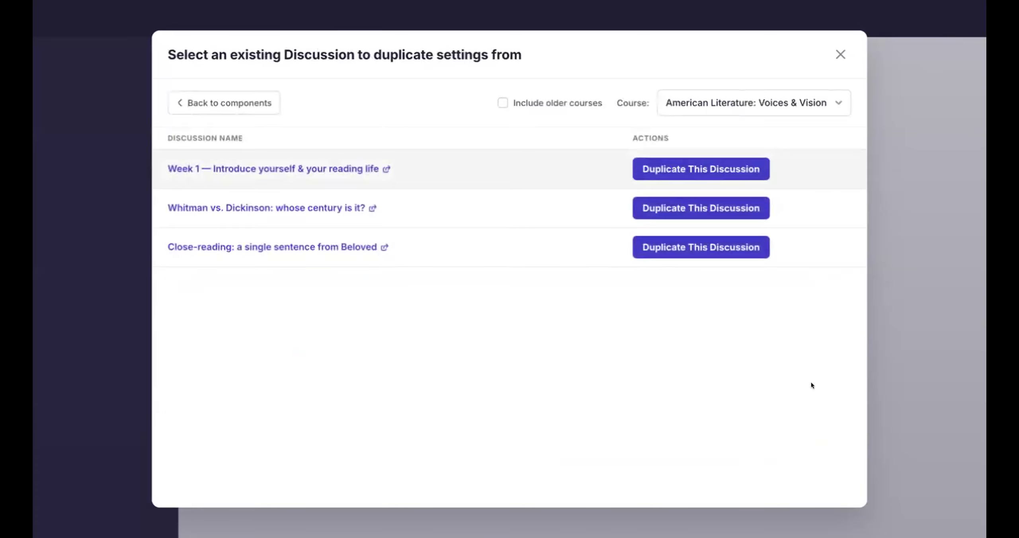